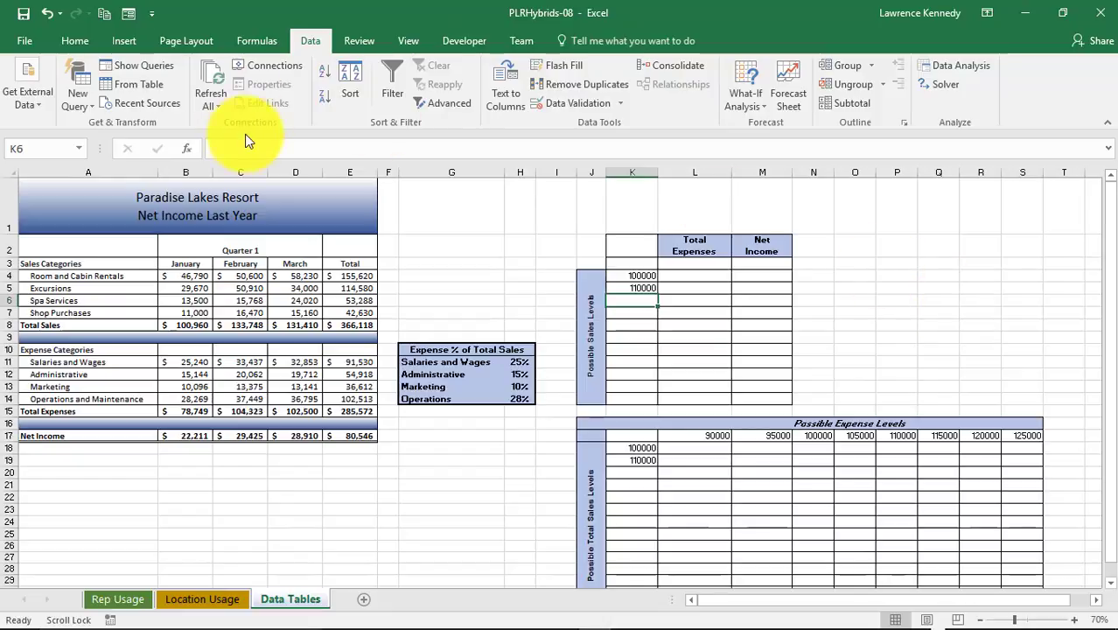
Review the installed Excel add-ins in the Options dialog and the Add-ins list, then close the Add-ins dialog
click(23, 40)
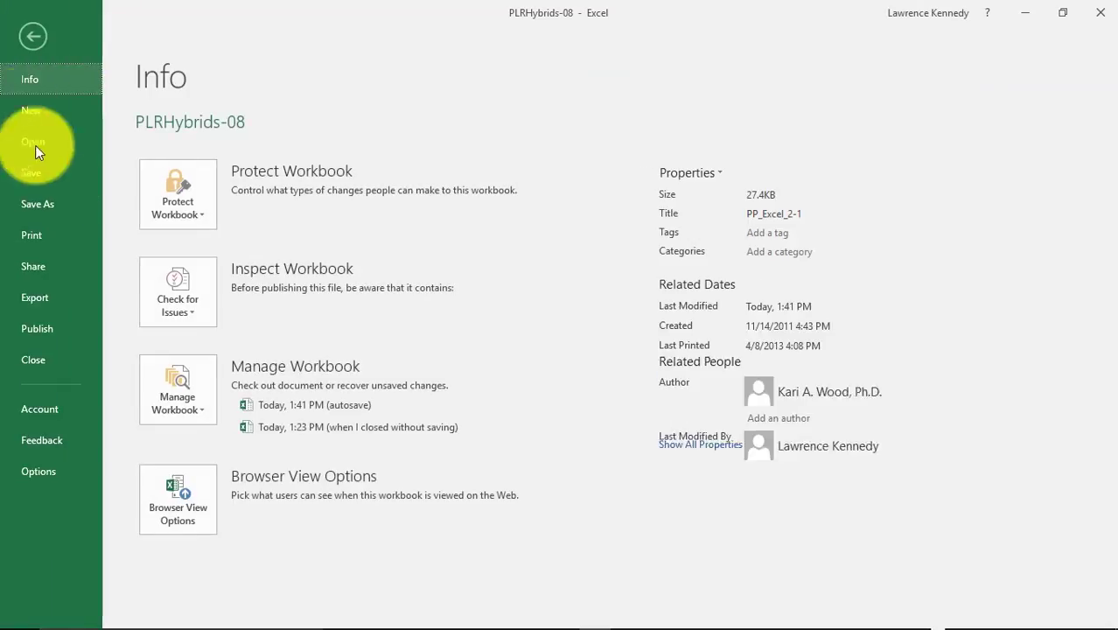
click(48, 482)
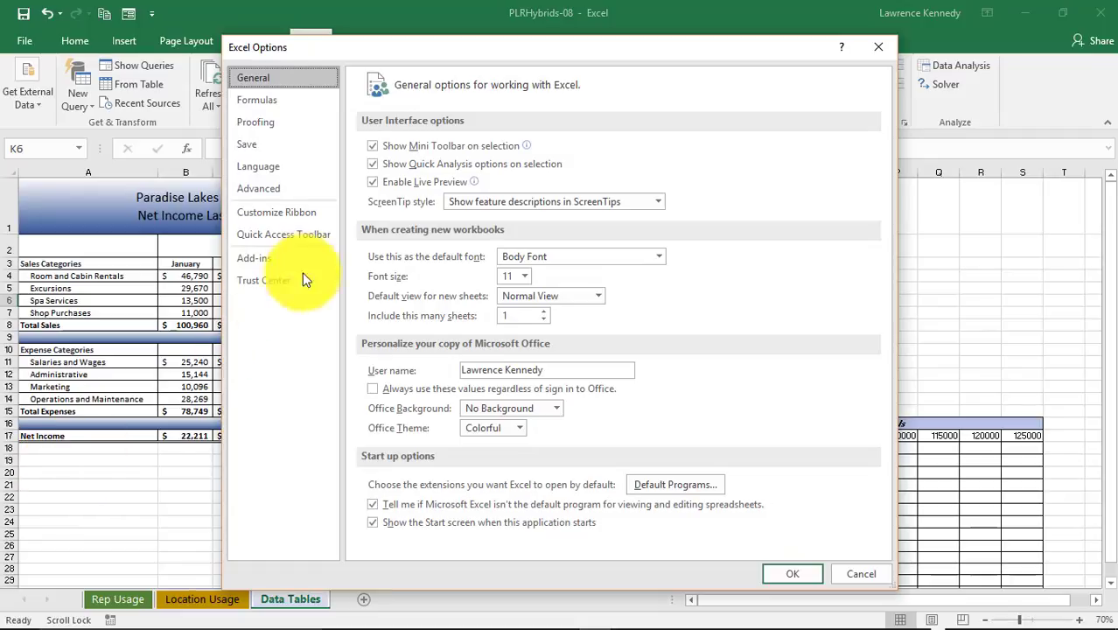
click(259, 260)
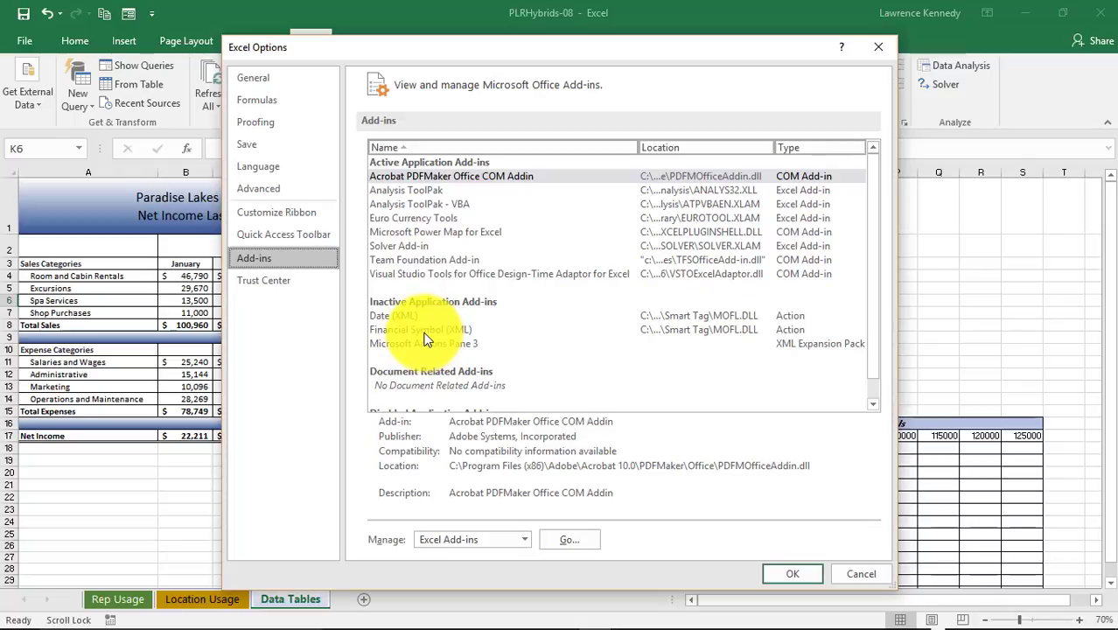
click(422, 332)
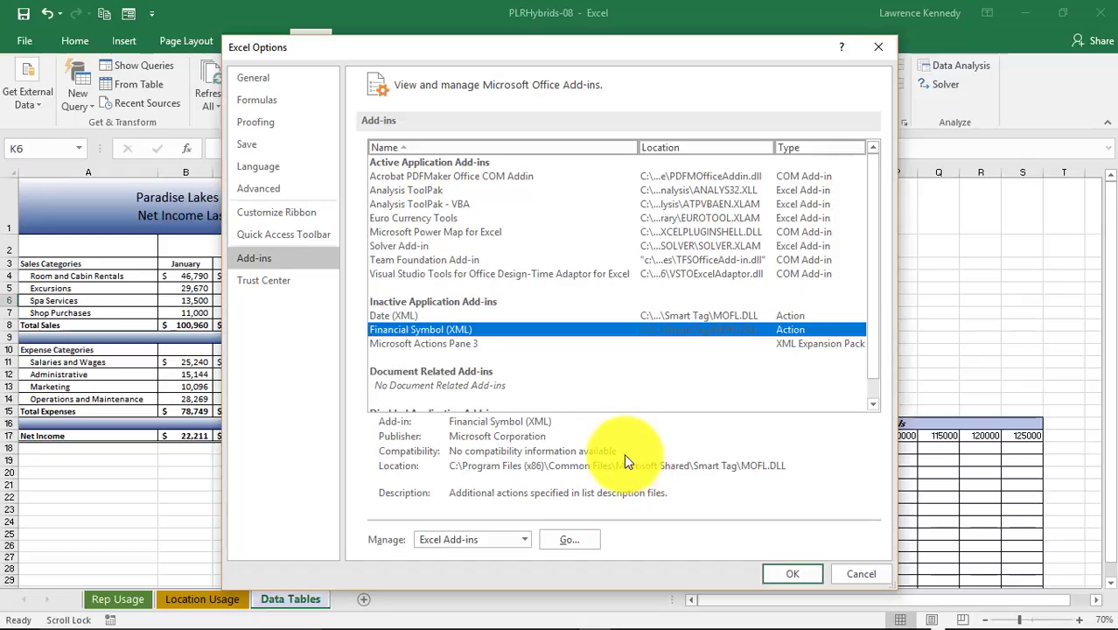
click(574, 541)
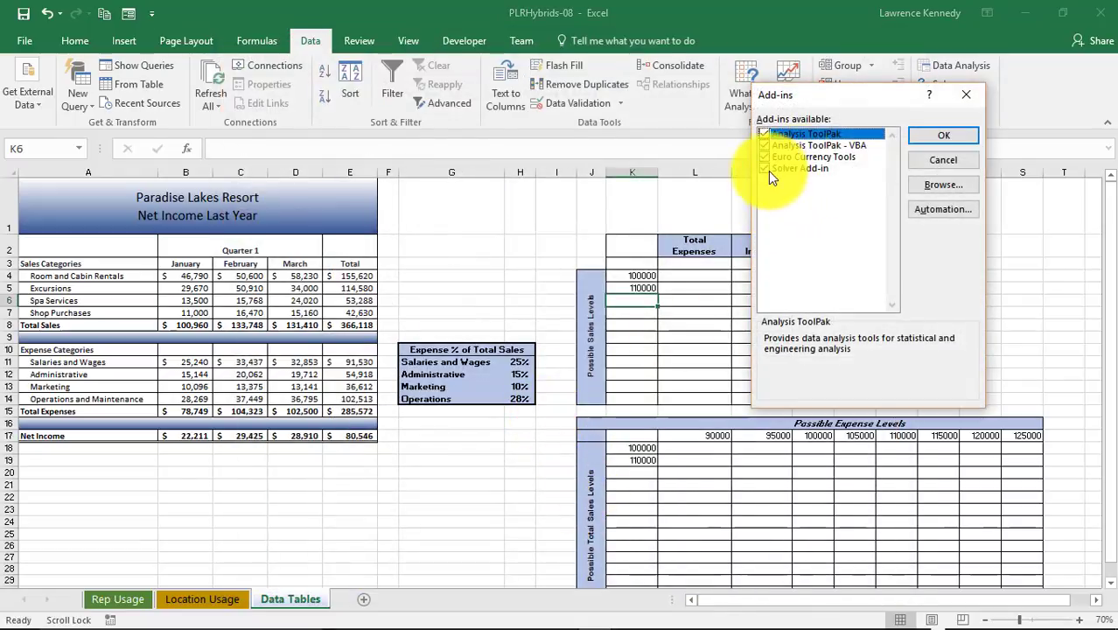
click(967, 96)
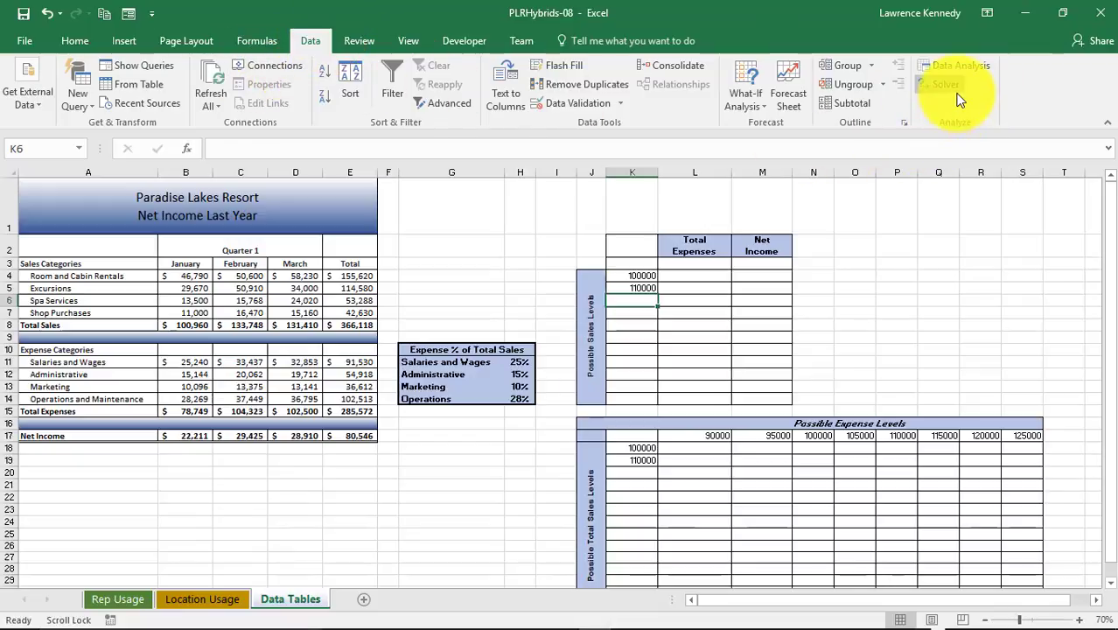
Fill the Possible Sales Levels column from 100000 down to 200000 in steps of 10000
click(259, 40)
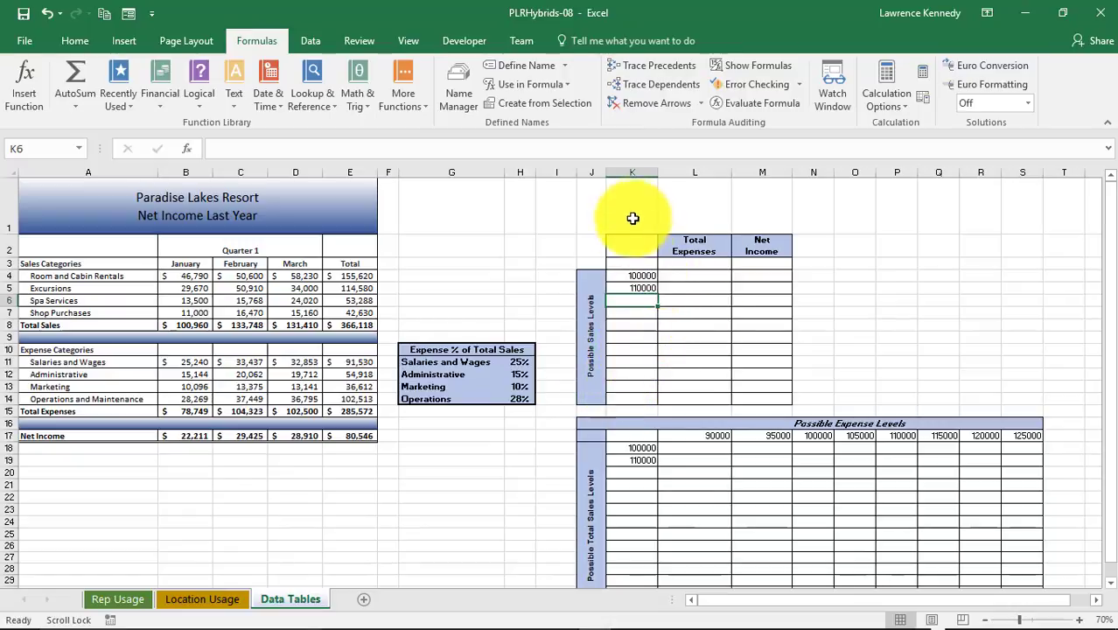
drag(639, 273, 643, 407)
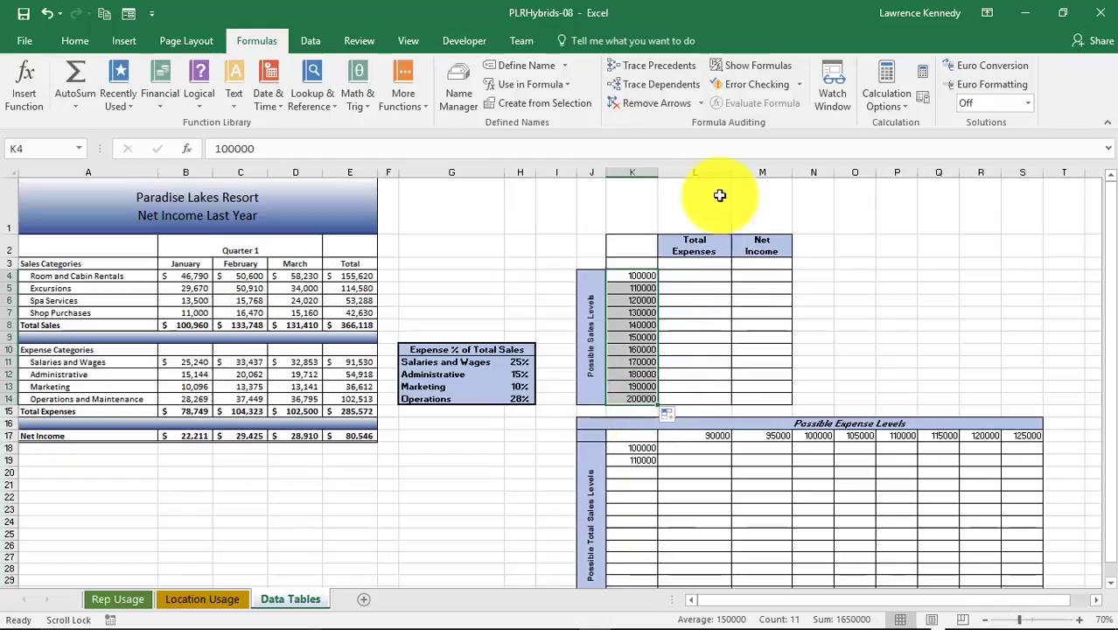
Link the Total Expenses header cell to =B15 and the Net Income header cell to =B17
click(690, 266)
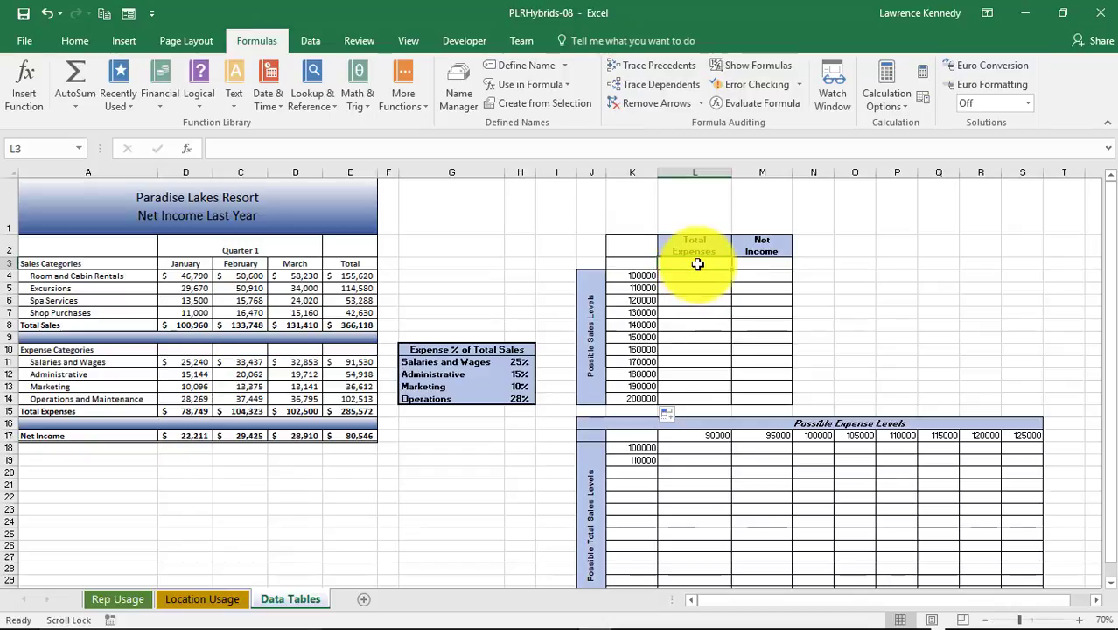
text(=)
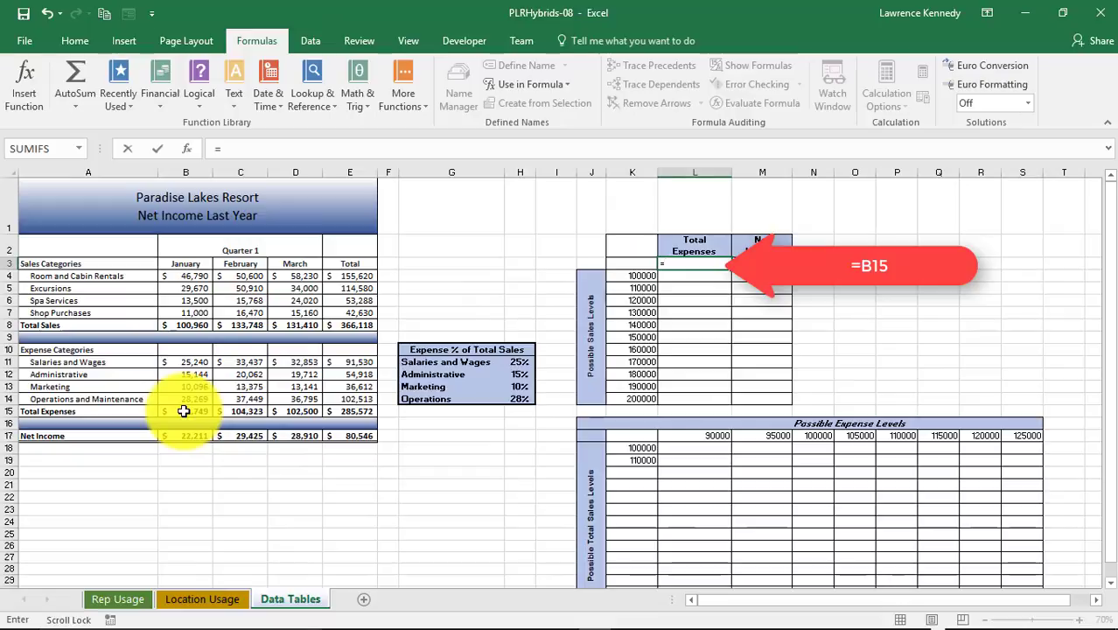
click(185, 411)
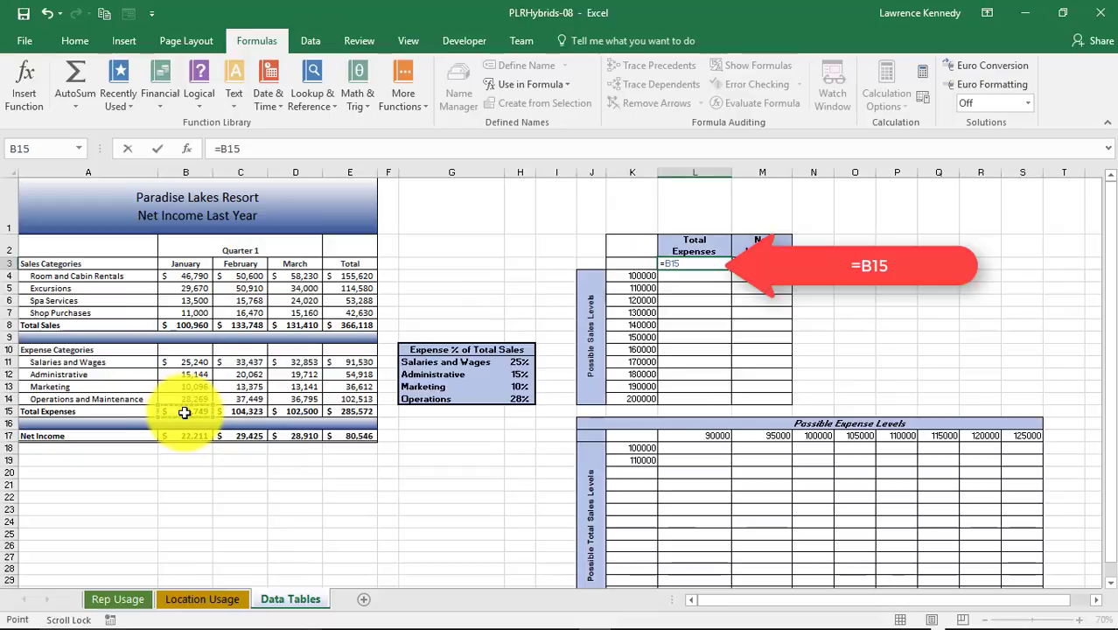
key(Tab)
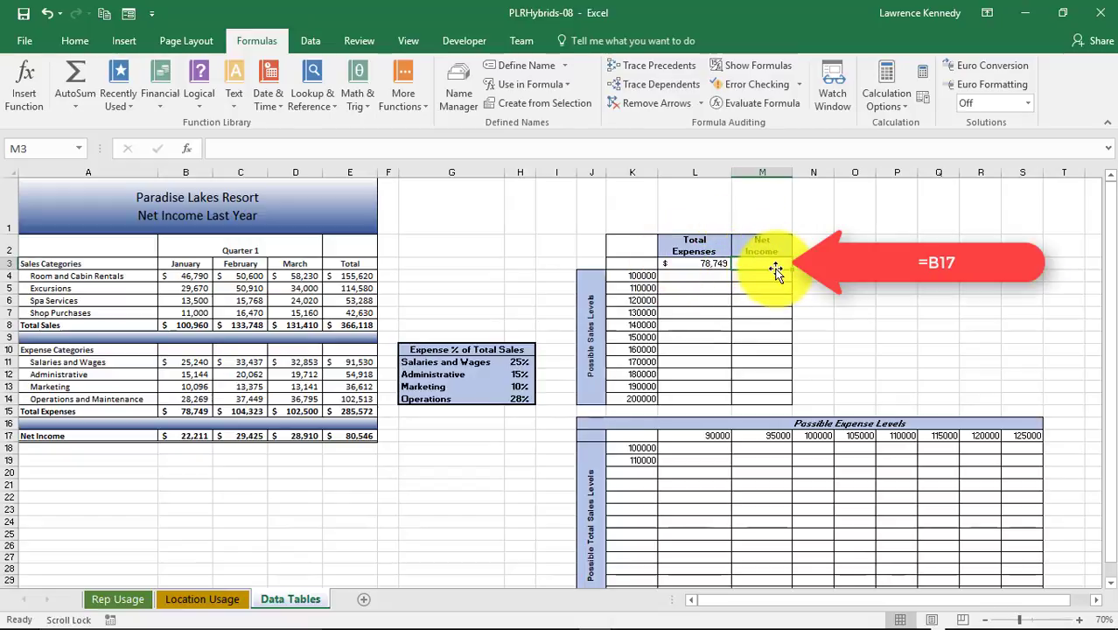
text(=)
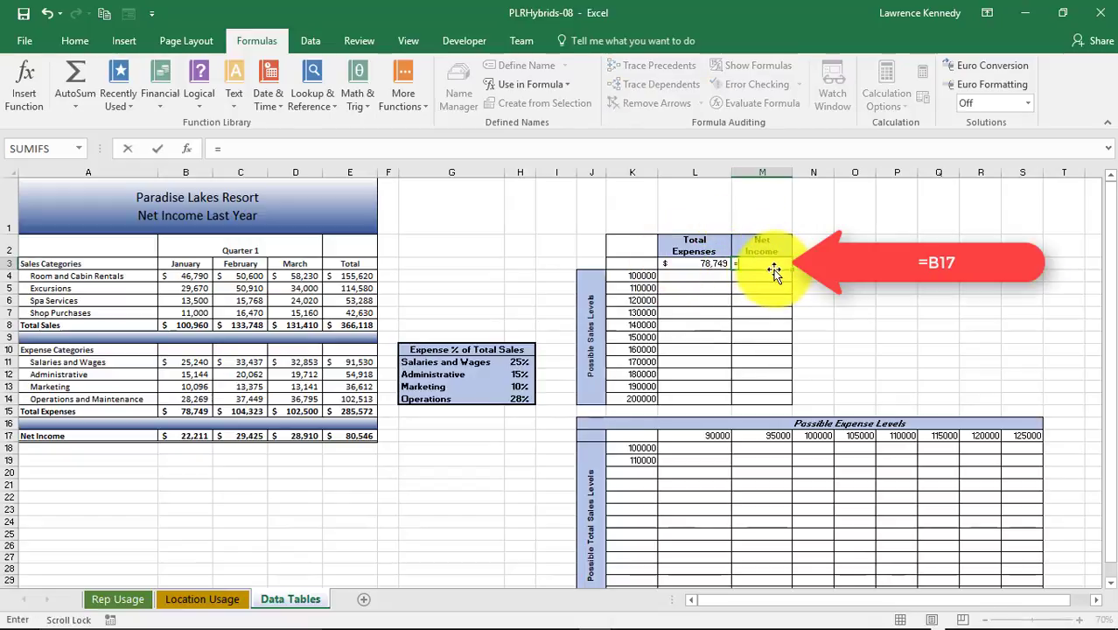
click(199, 439)
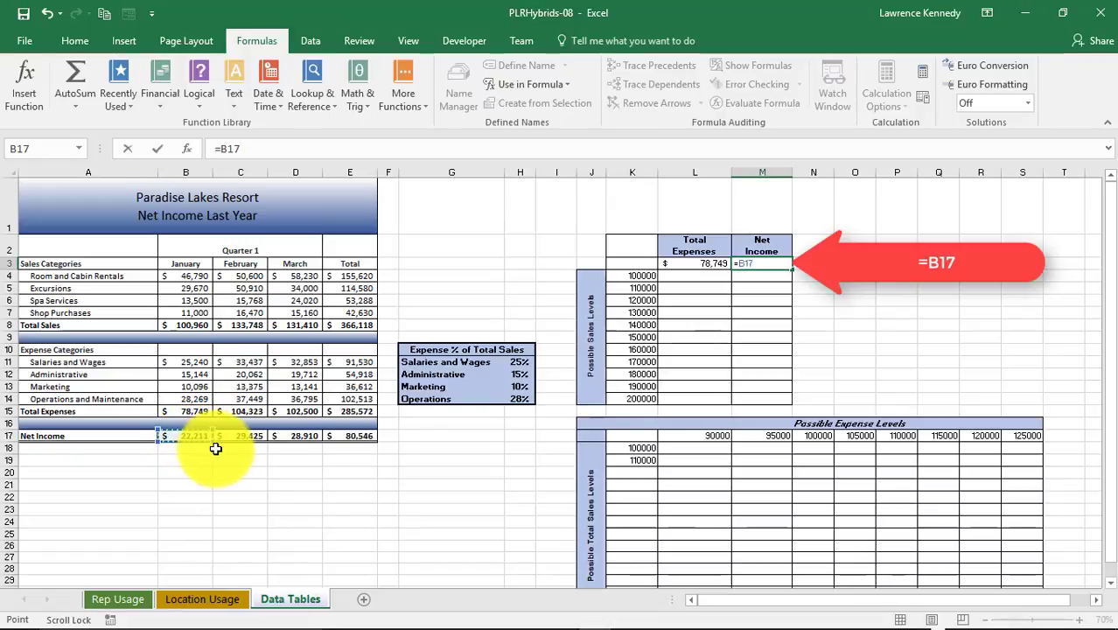
key(Return)
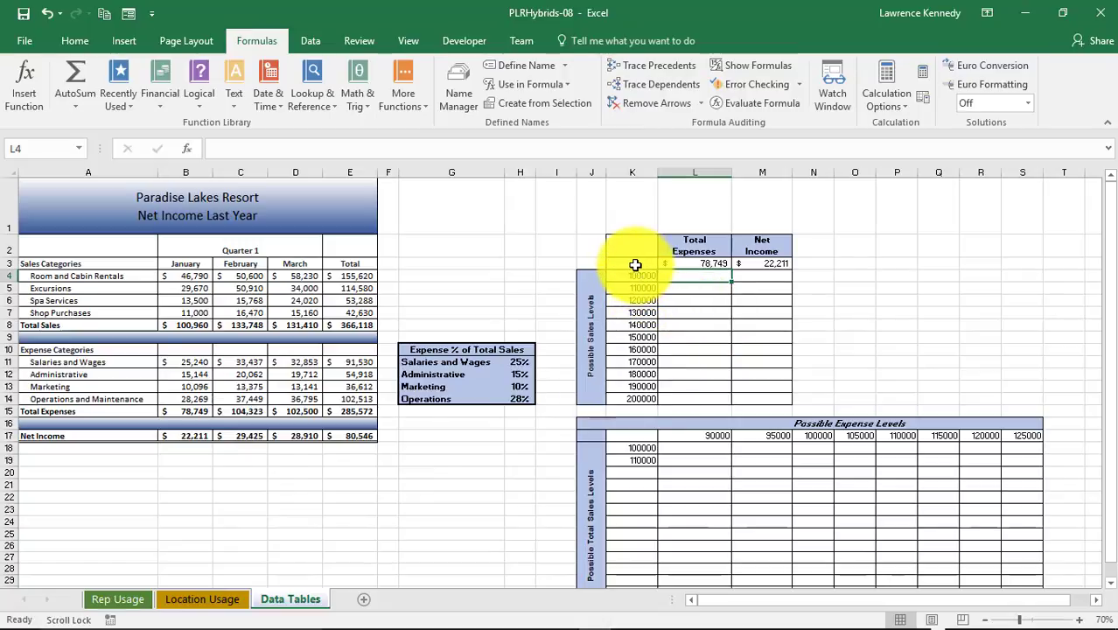
Create a one-variable data table on K3:M14 using B8 as the column input cell
drag(639, 264, 761, 399)
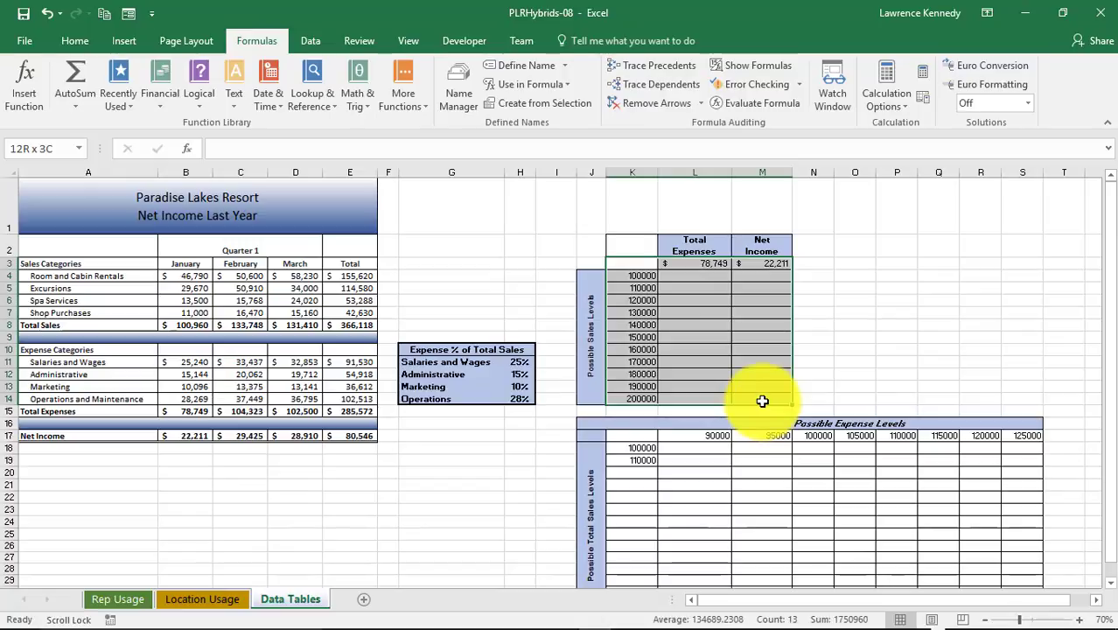
click(313, 41)
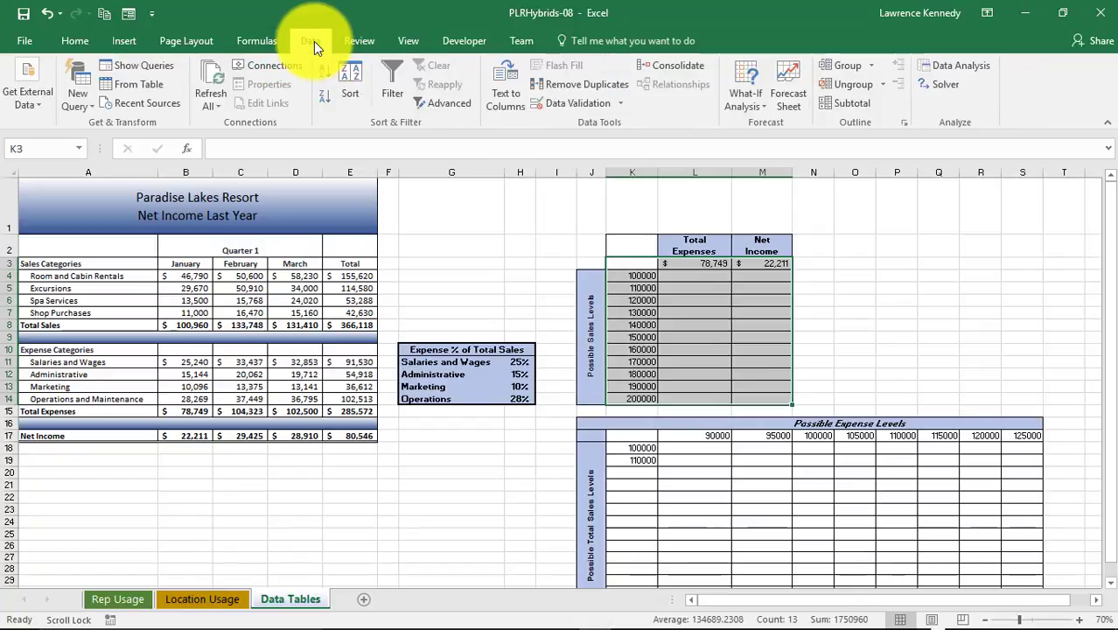
click(756, 104)
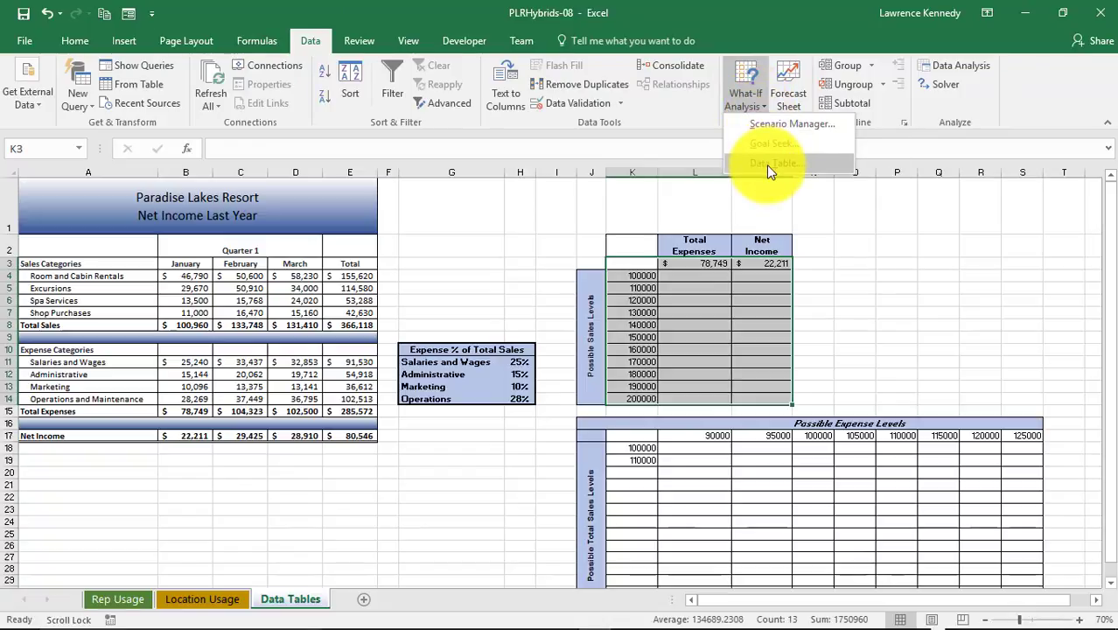
click(766, 165)
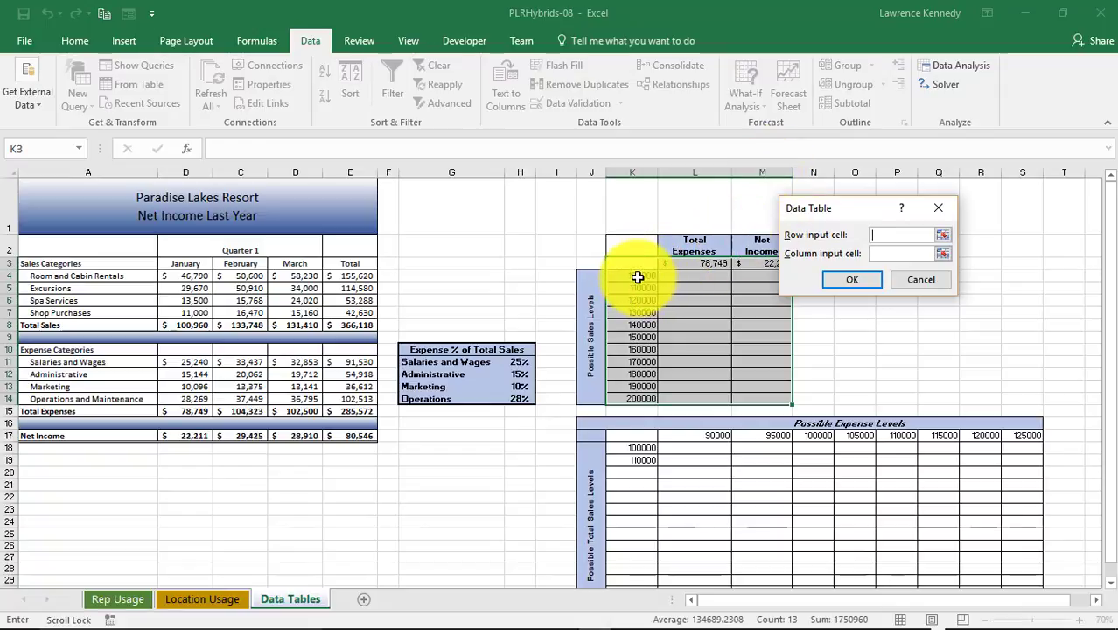
click(884, 253)
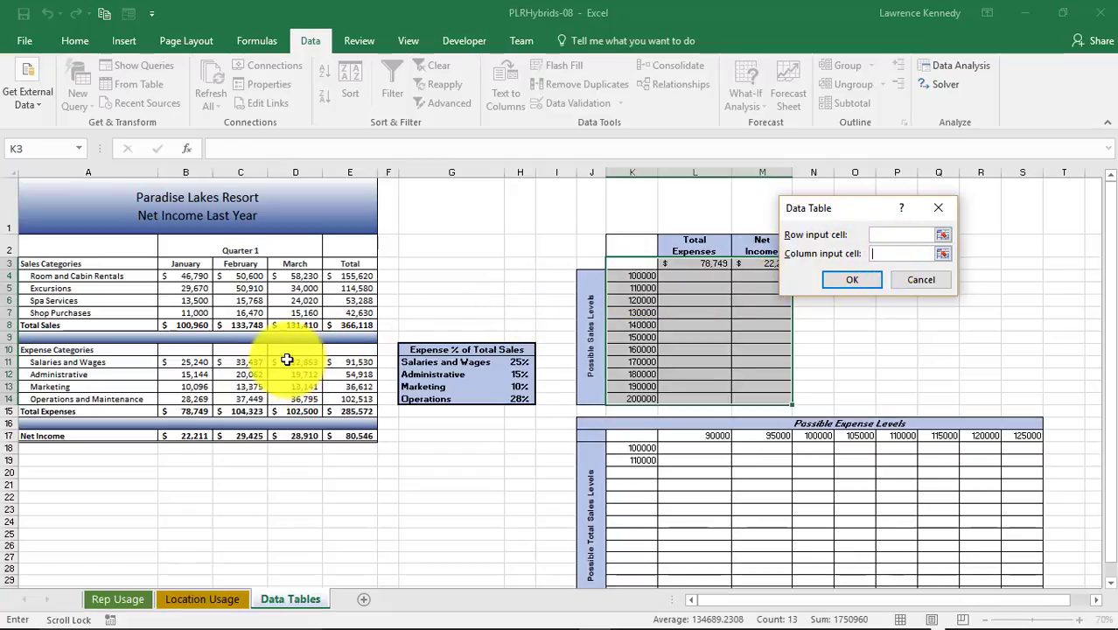
click(189, 325)
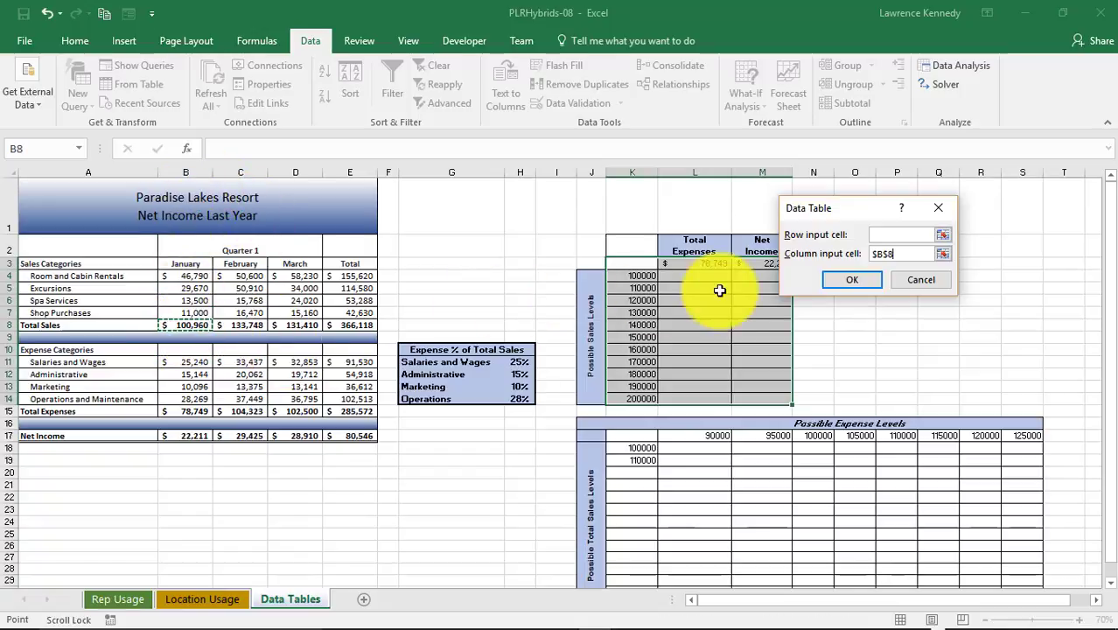
click(864, 281)
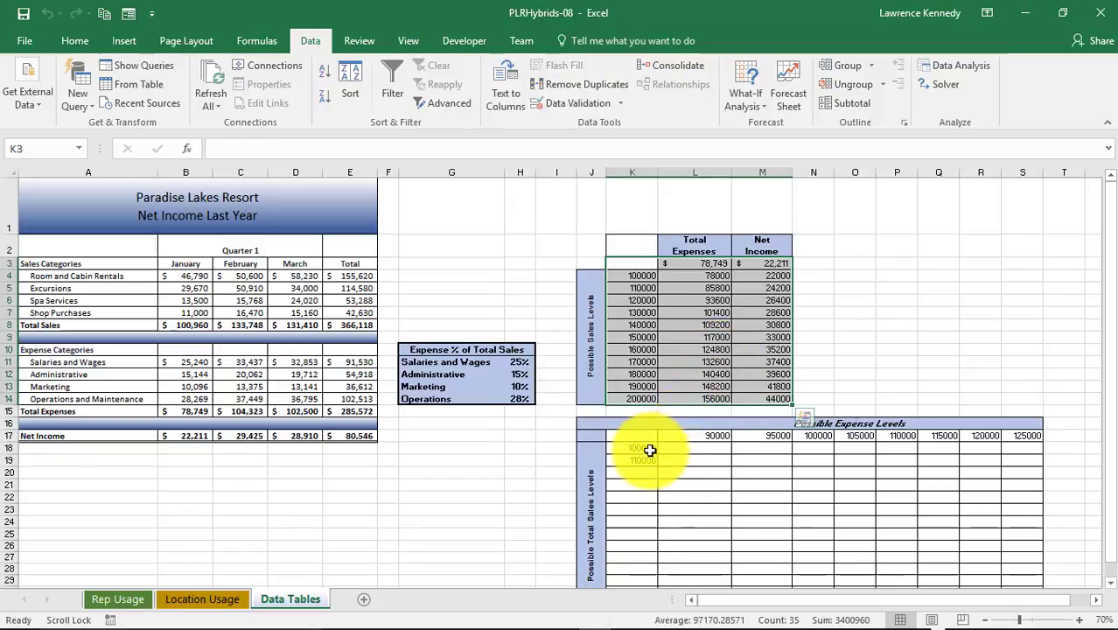
Extend the Possible Total Sales Levels column from 100000 down to 220000
drag(648, 450, 638, 542)
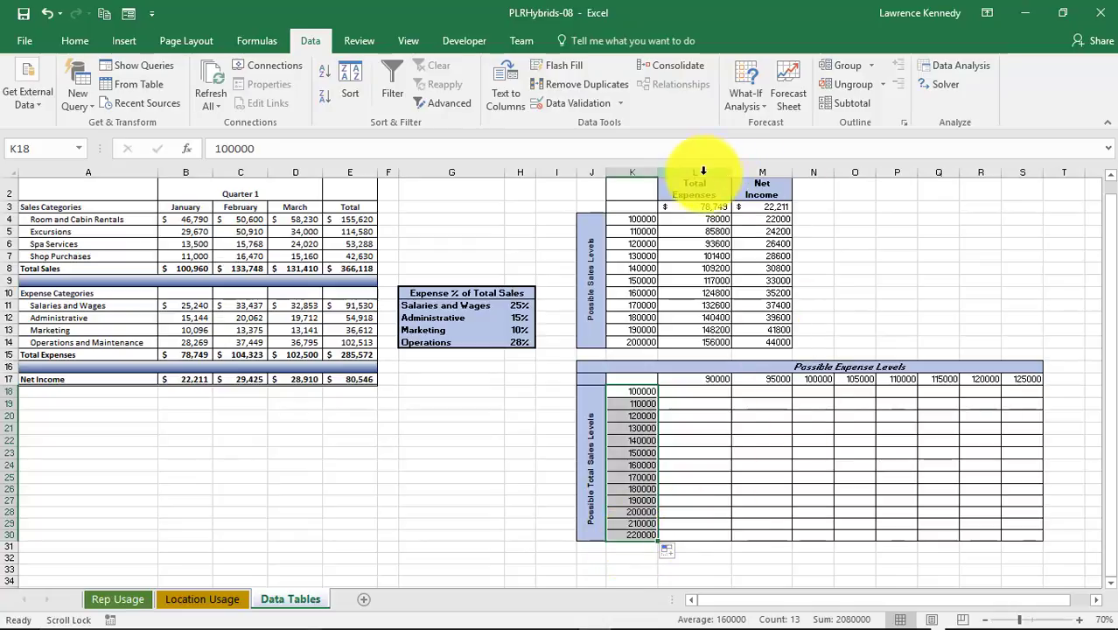
Restart the Possible Expense Levels at 75000 and 80000, then fill the row through 110000 in steps of 5000
click(705, 380)
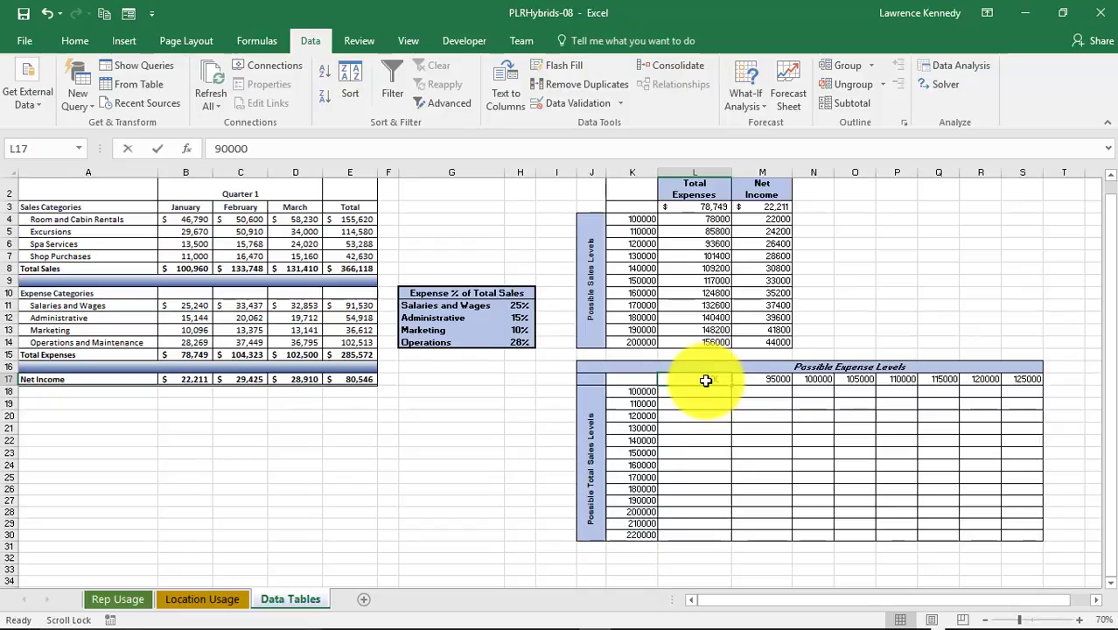
text(75)
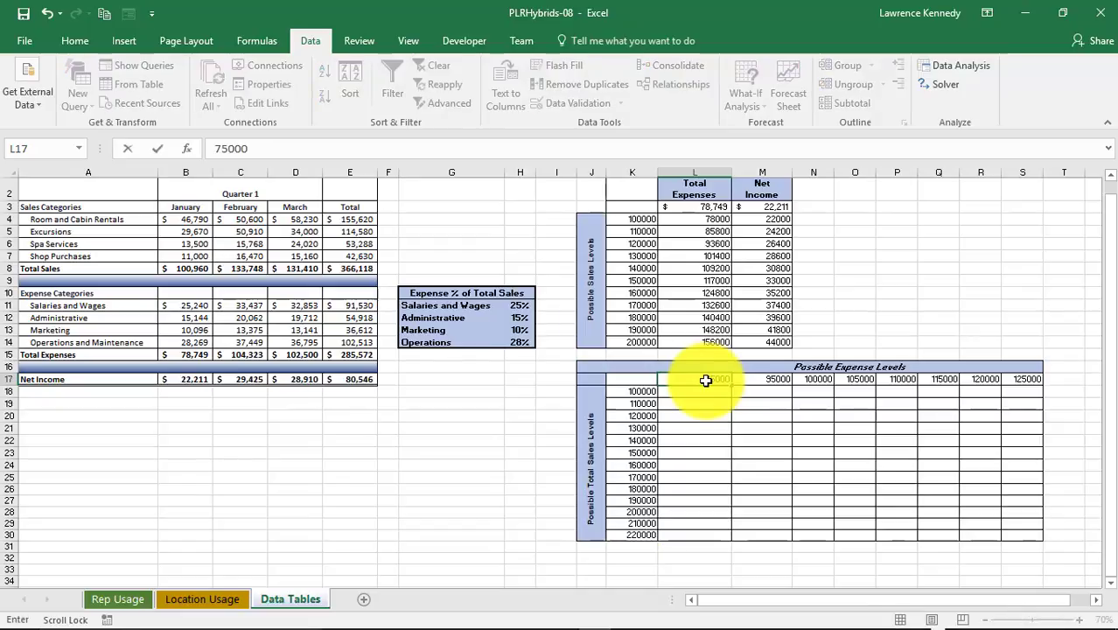
key(Tab)
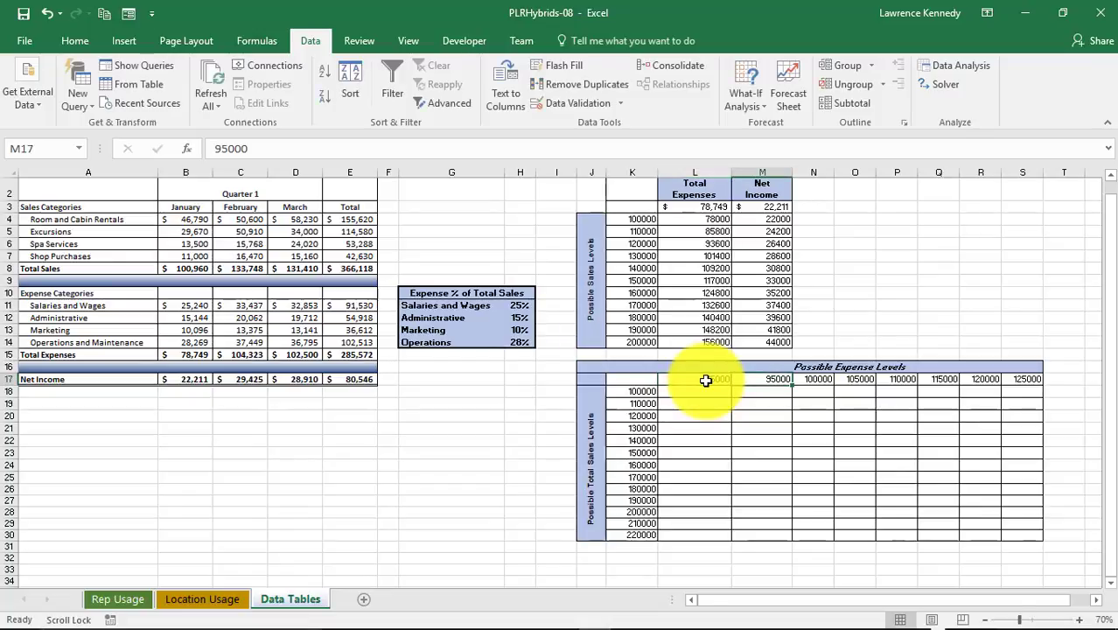
text(80000)
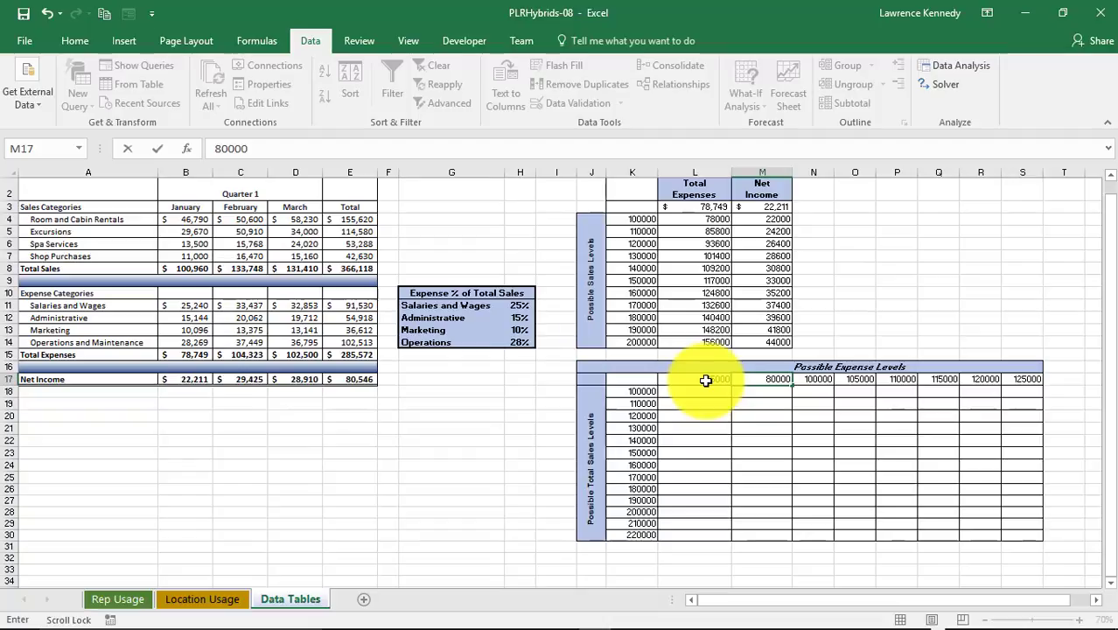
key(ctrl+Return)
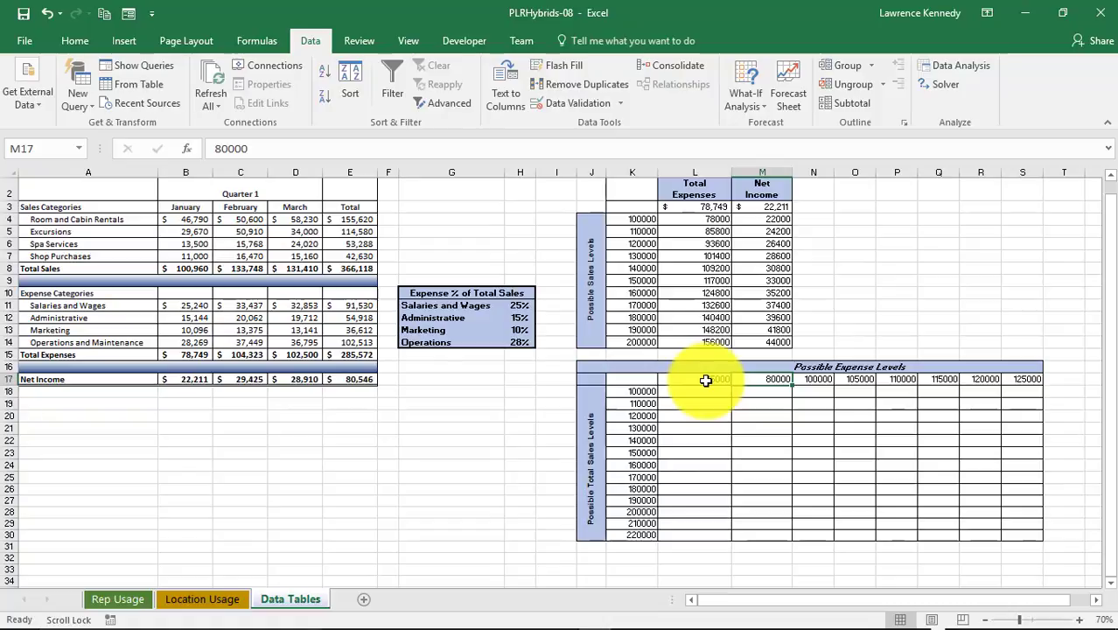
drag(705, 380, 749, 380)
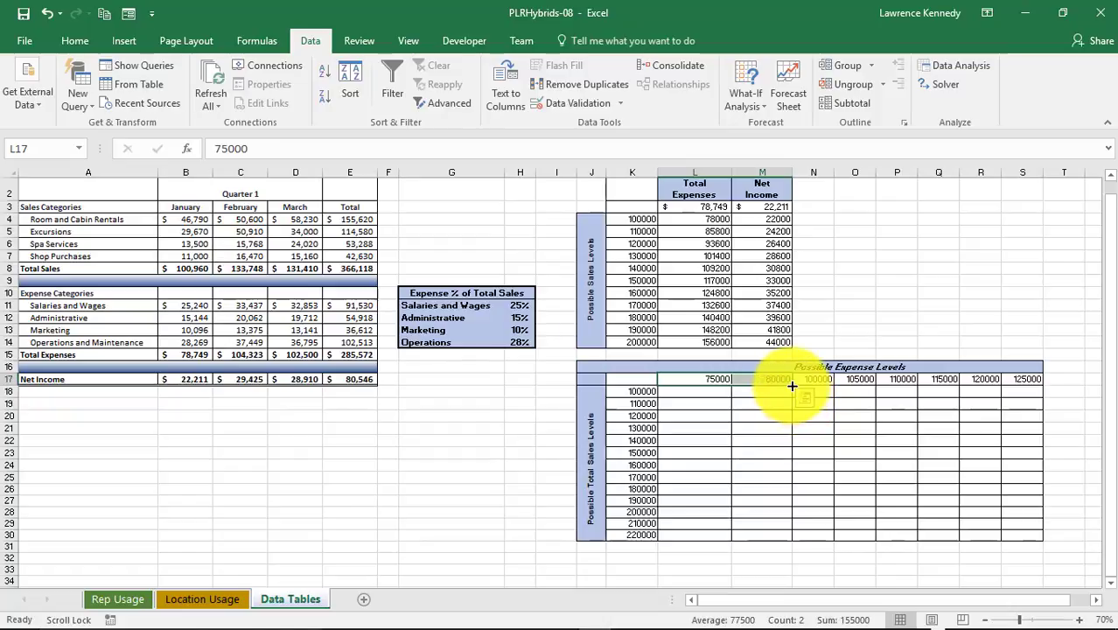
drag(791, 385, 1025, 379)
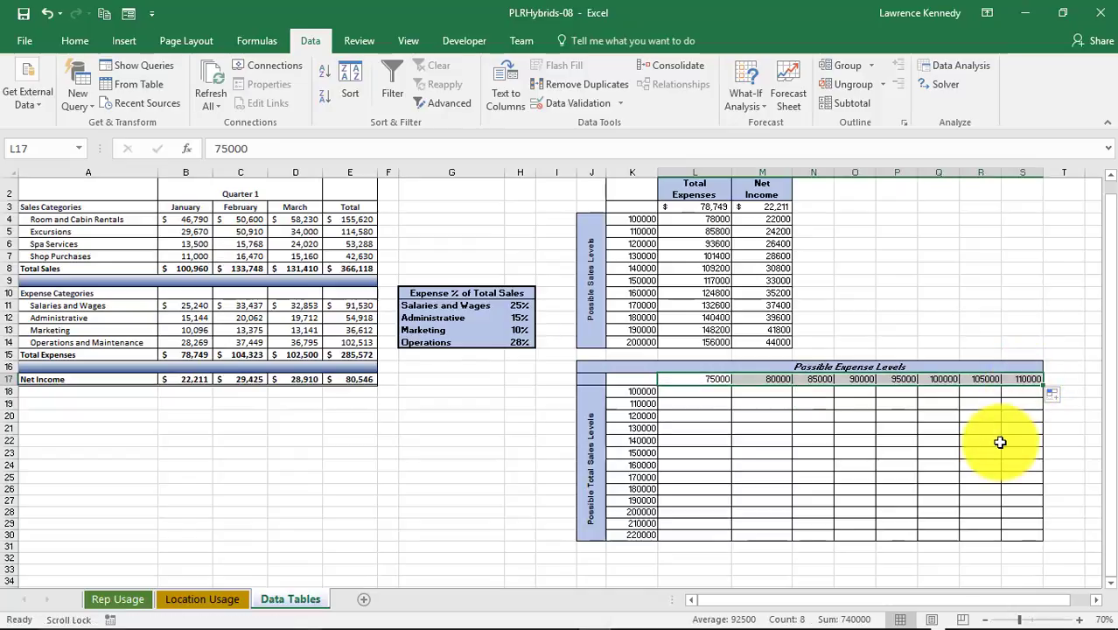
Link the corner cell K17 of the second table to net income with =B17
click(642, 383)
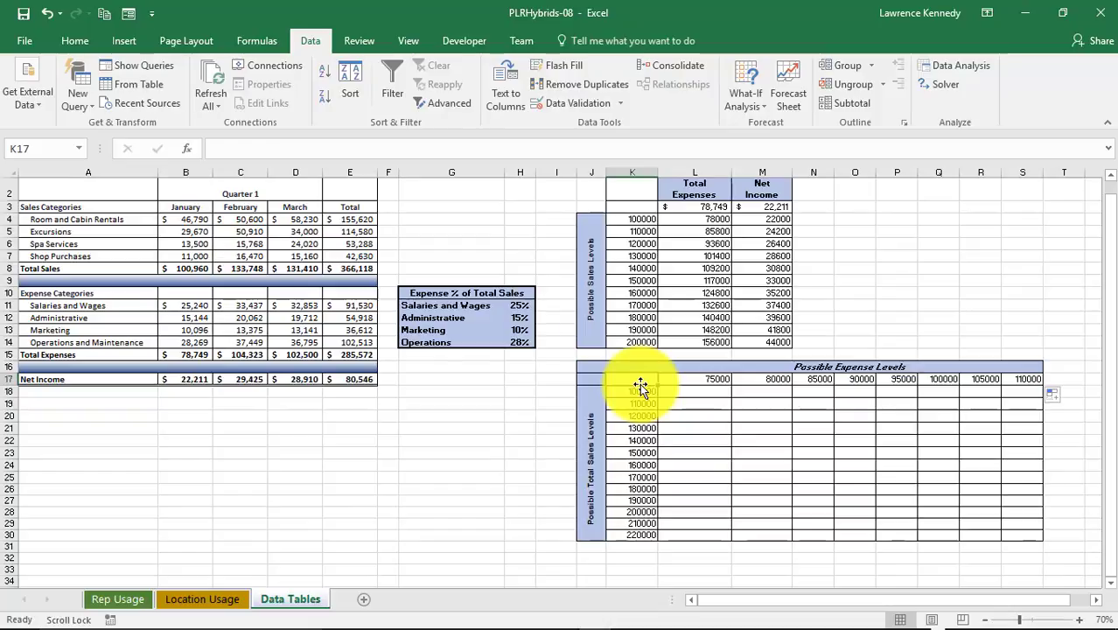
text(=)
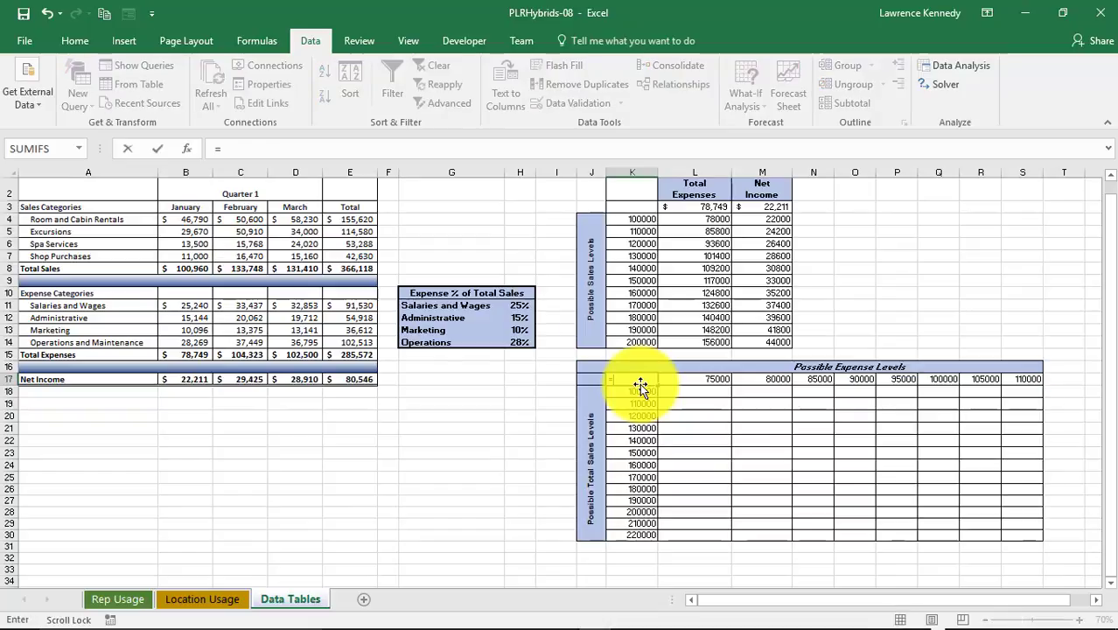
click(175, 381)
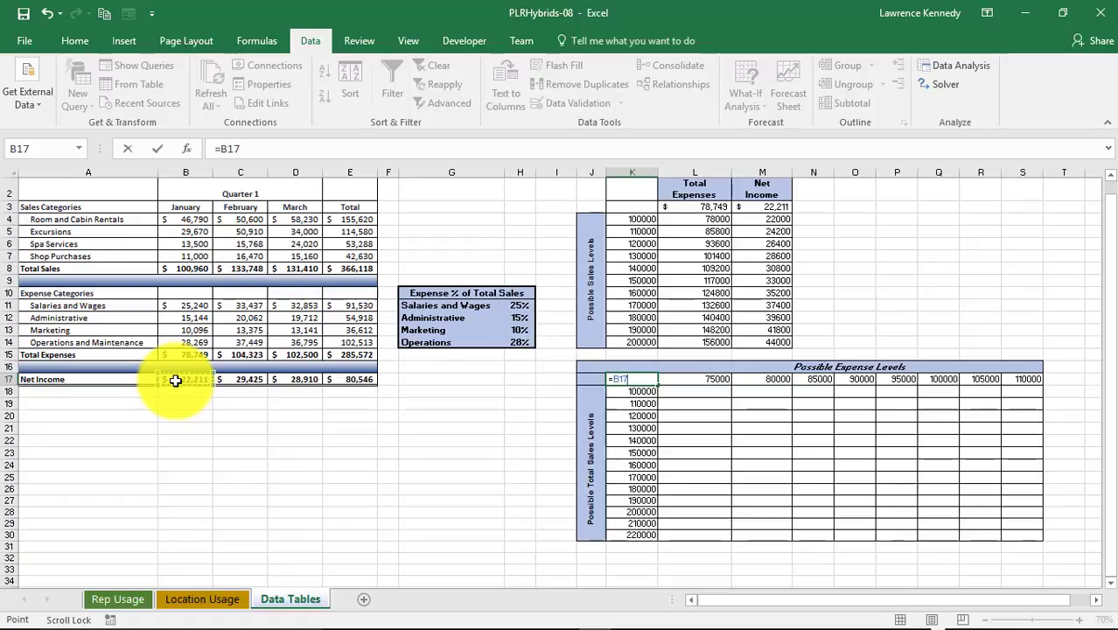
key(Return)
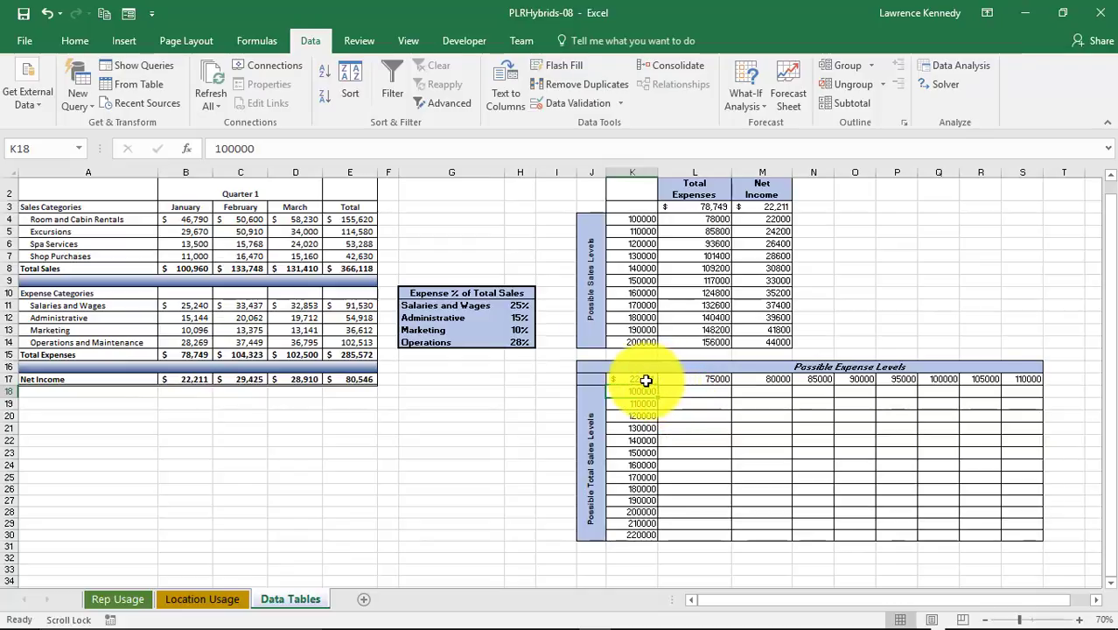
Create a two-variable data table on K17:S30 using B15 as the row input cell and B8 as the column input cell
drag(645, 380, 1031, 536)
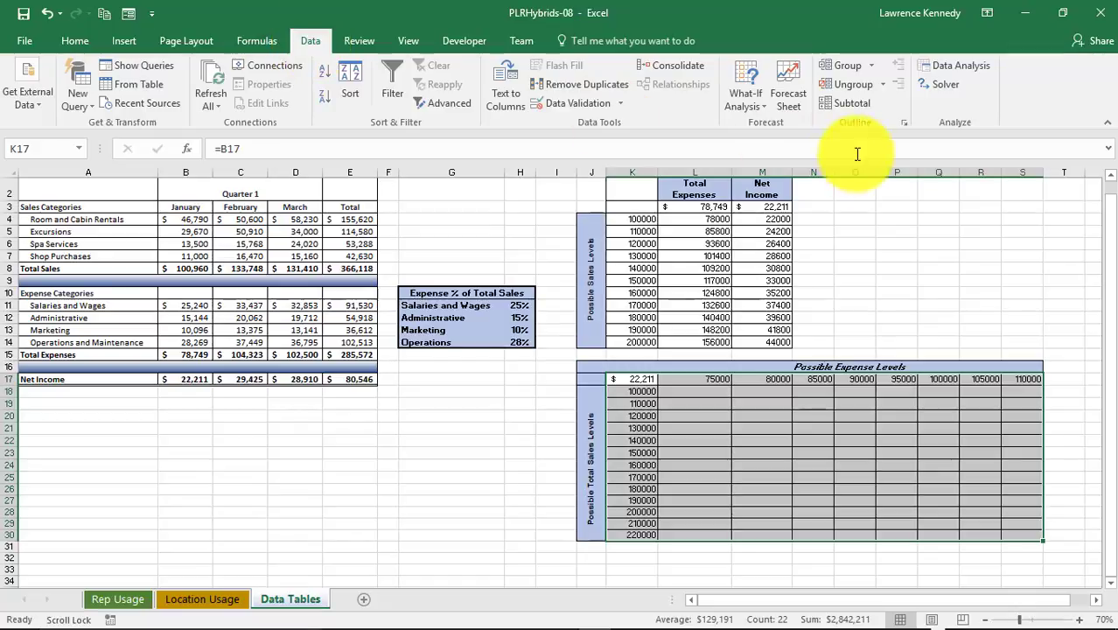
click(756, 105)
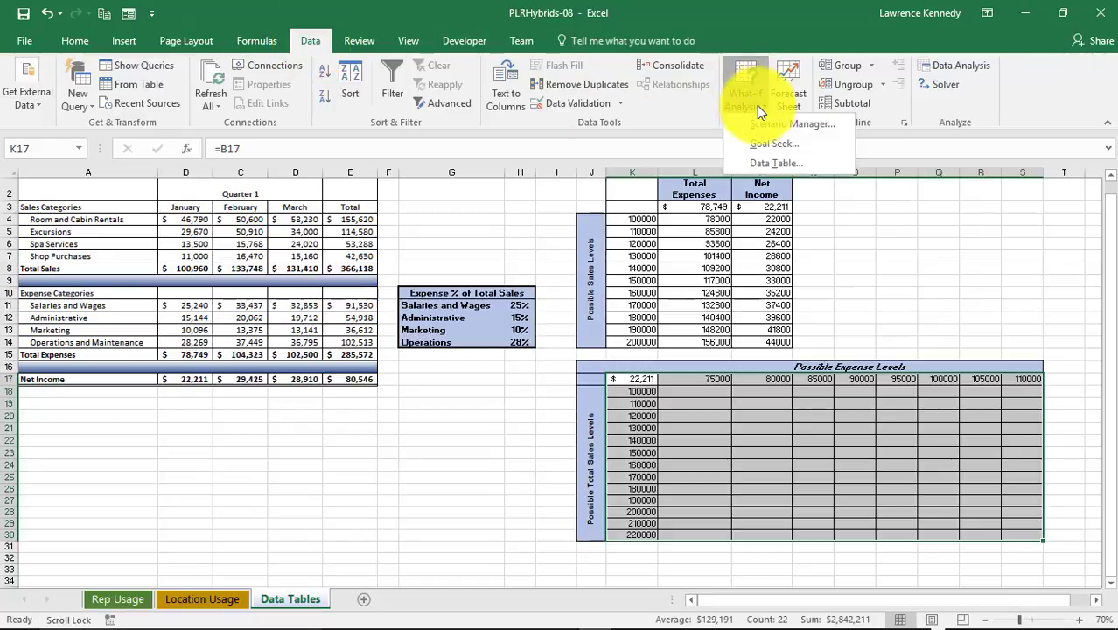
click(775, 166)
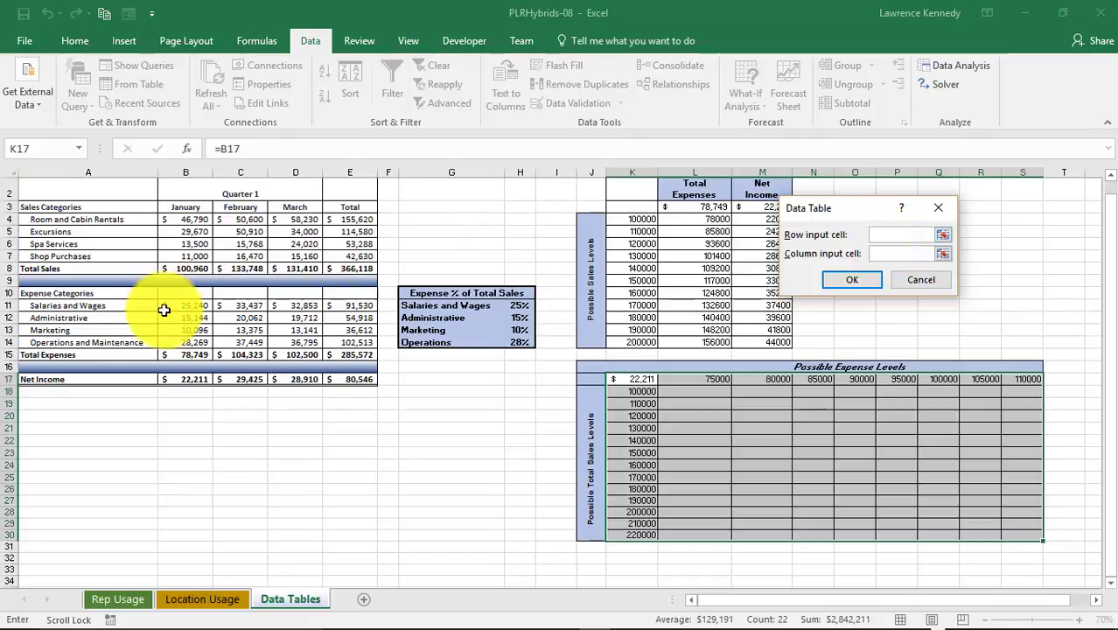
click(176, 356)
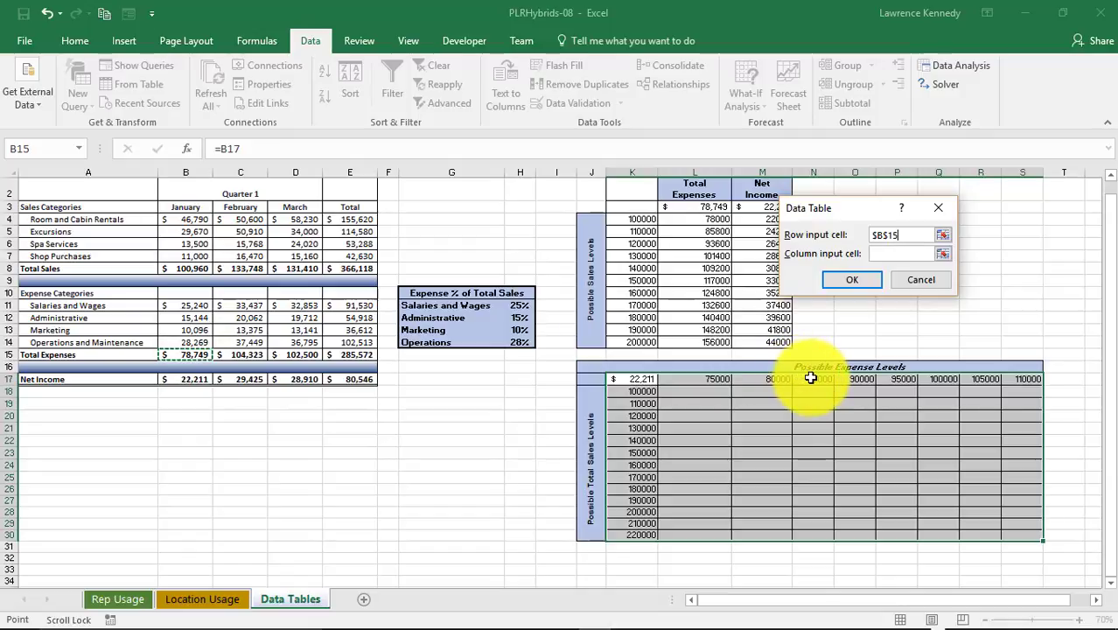
click(889, 253)
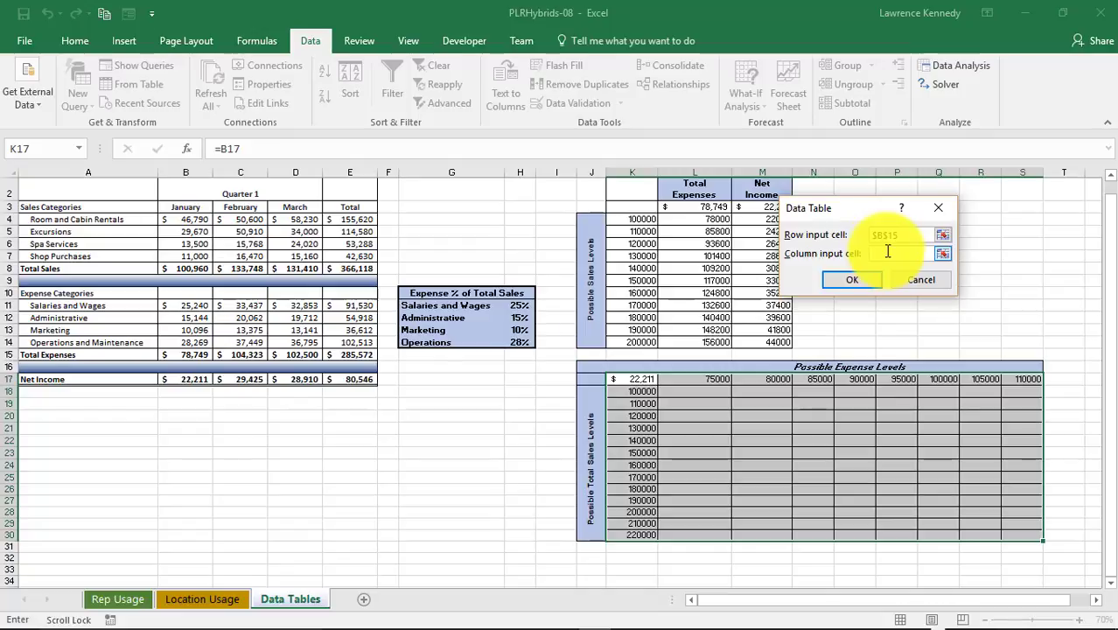
click(190, 269)
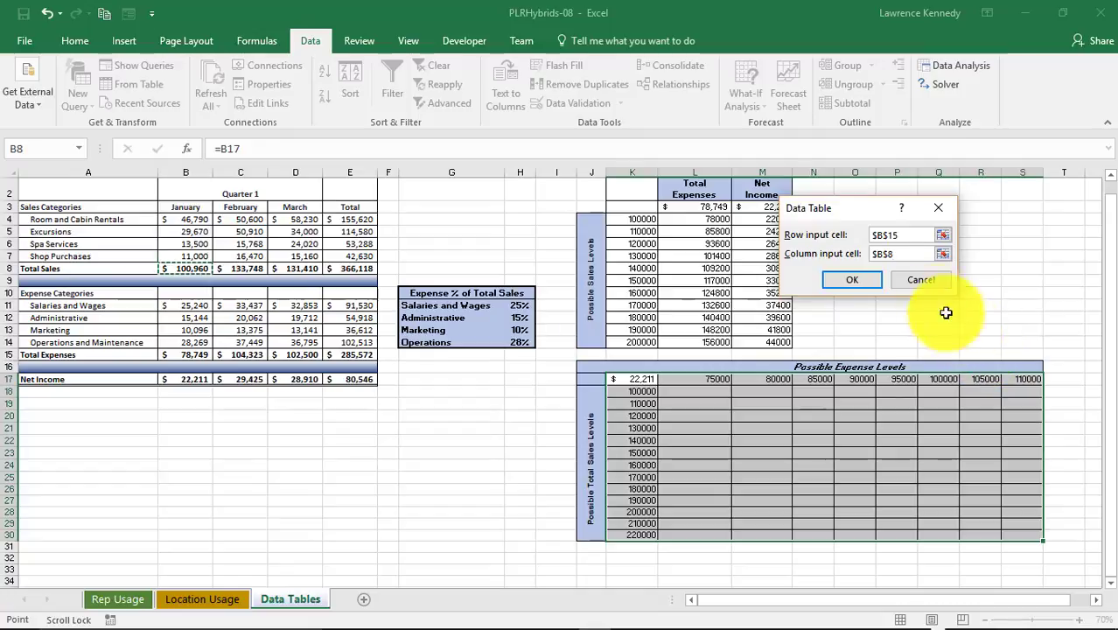
click(844, 280)
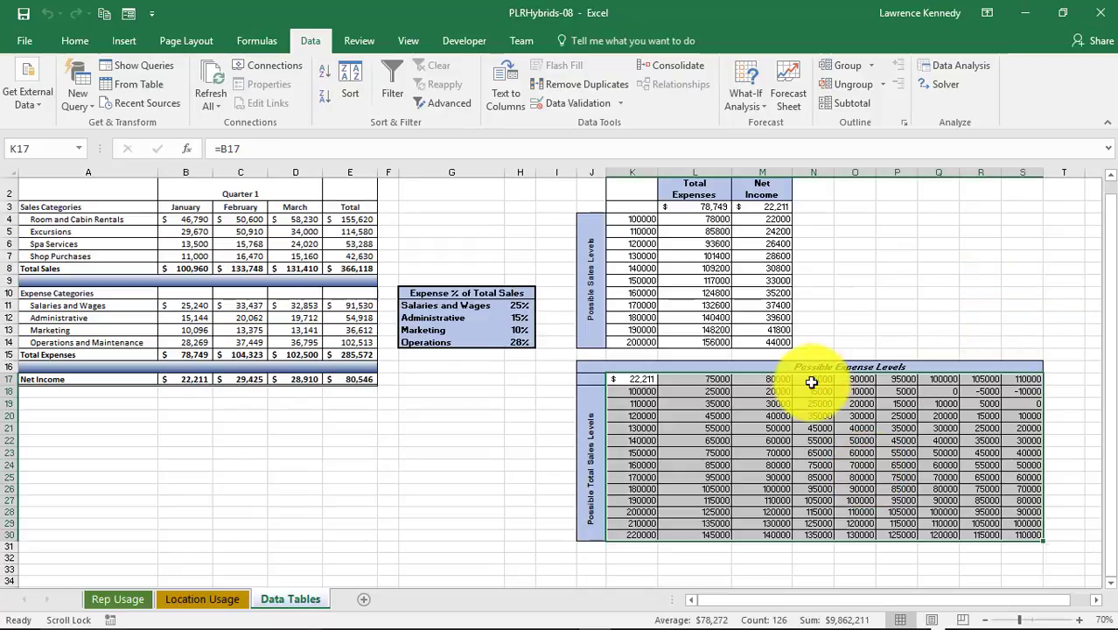
Apply the Accounting number format to the two-variable table and autofit column K's width
click(75, 40)
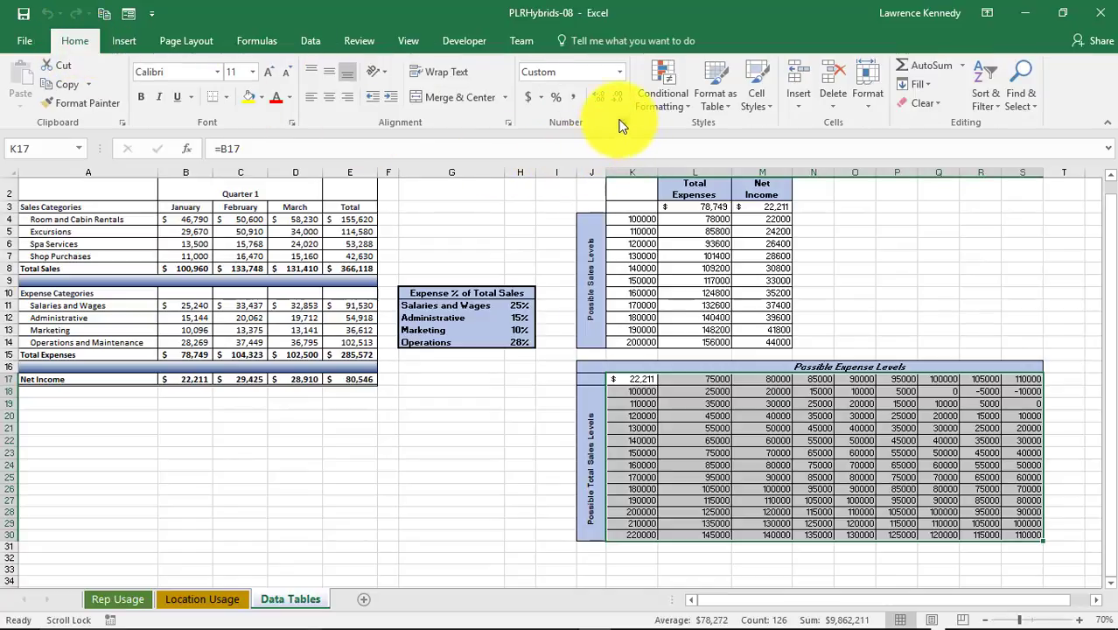
click(621, 71)
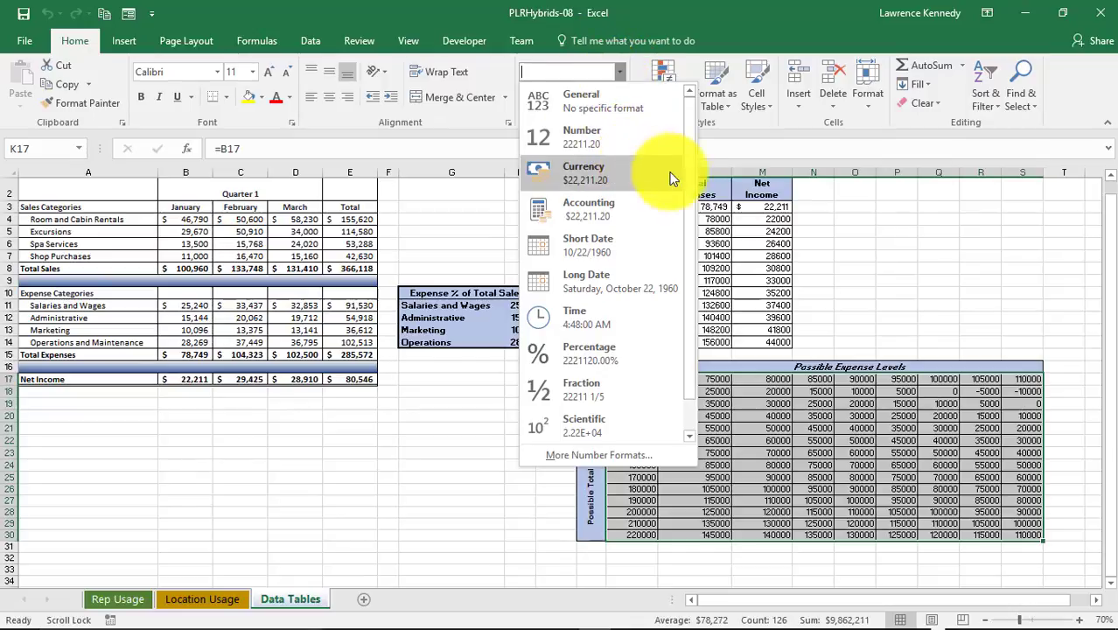
scroll(685, 229, down, 1)
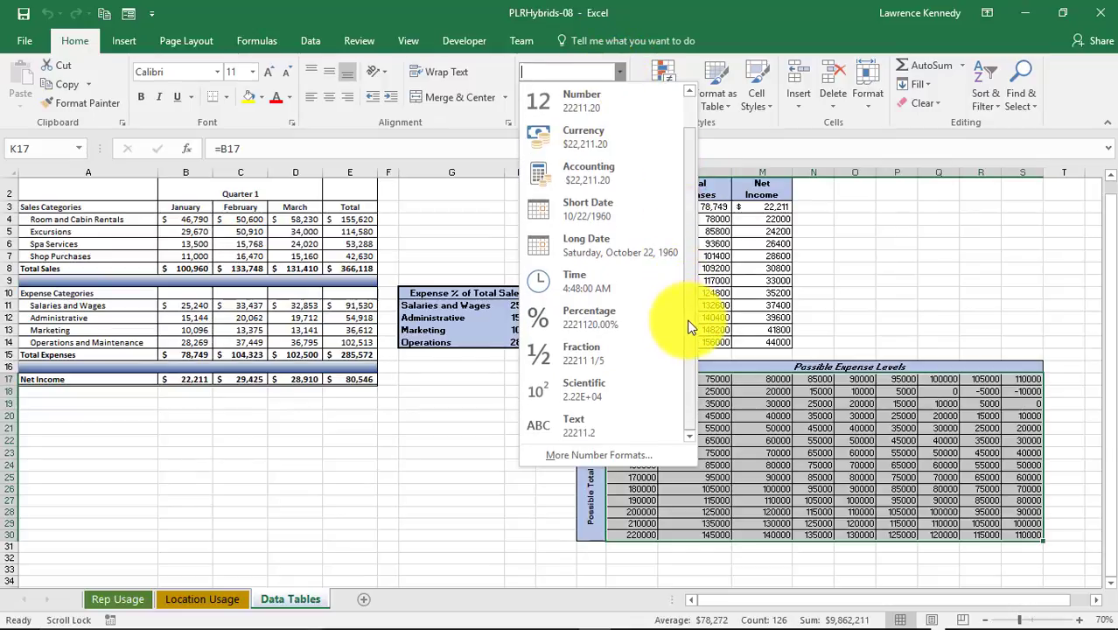
click(595, 175)
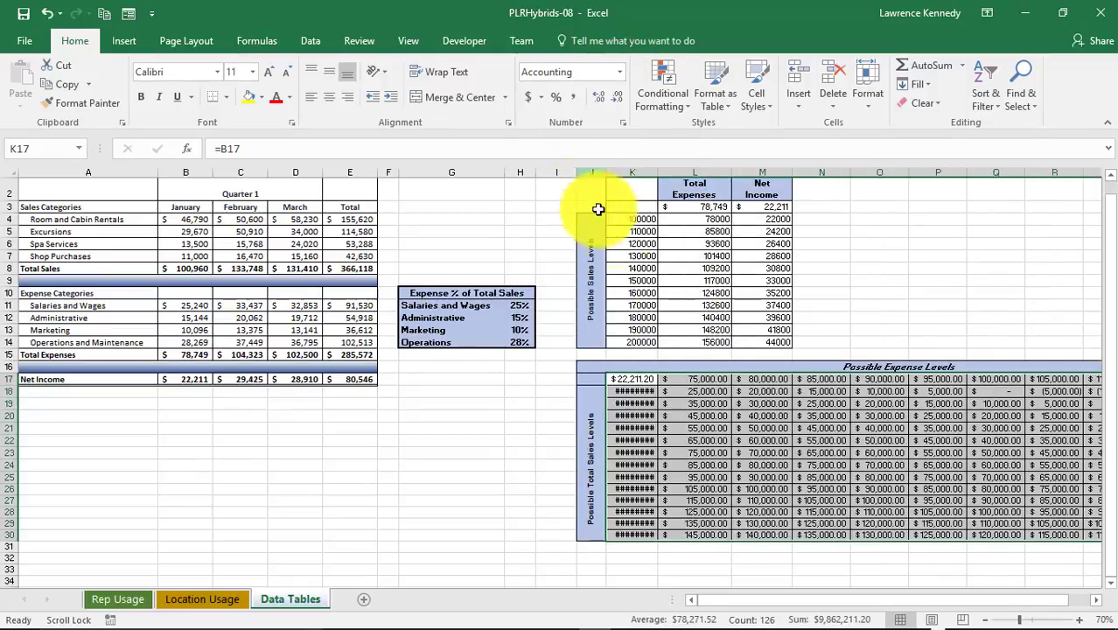
double_click(658, 172)
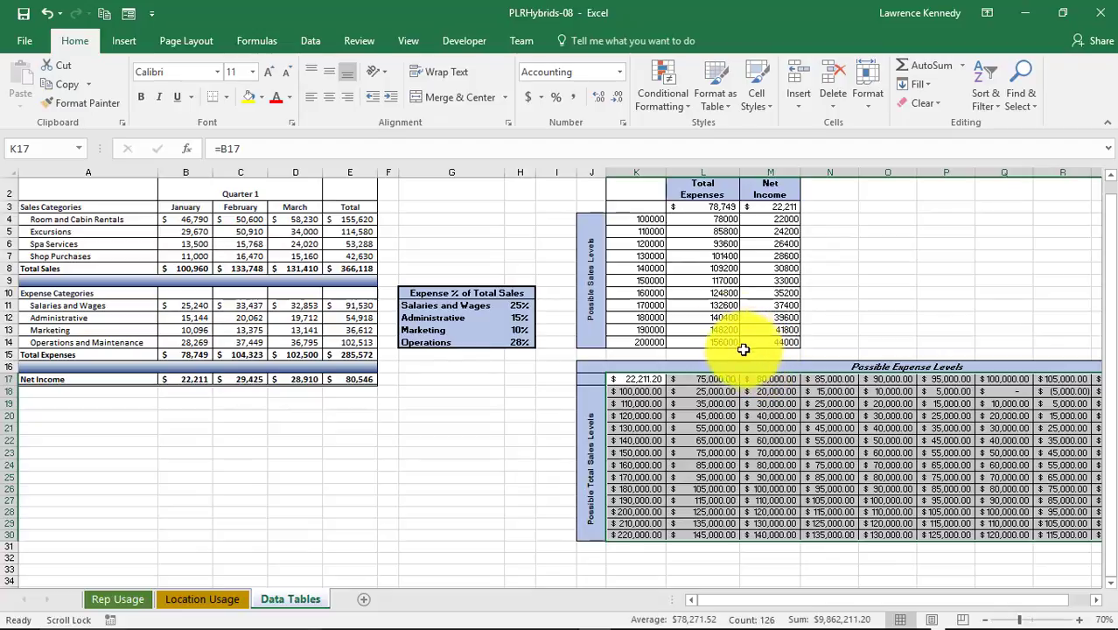
Set the table's Accounting format to 0 decimal places
click(620, 74)
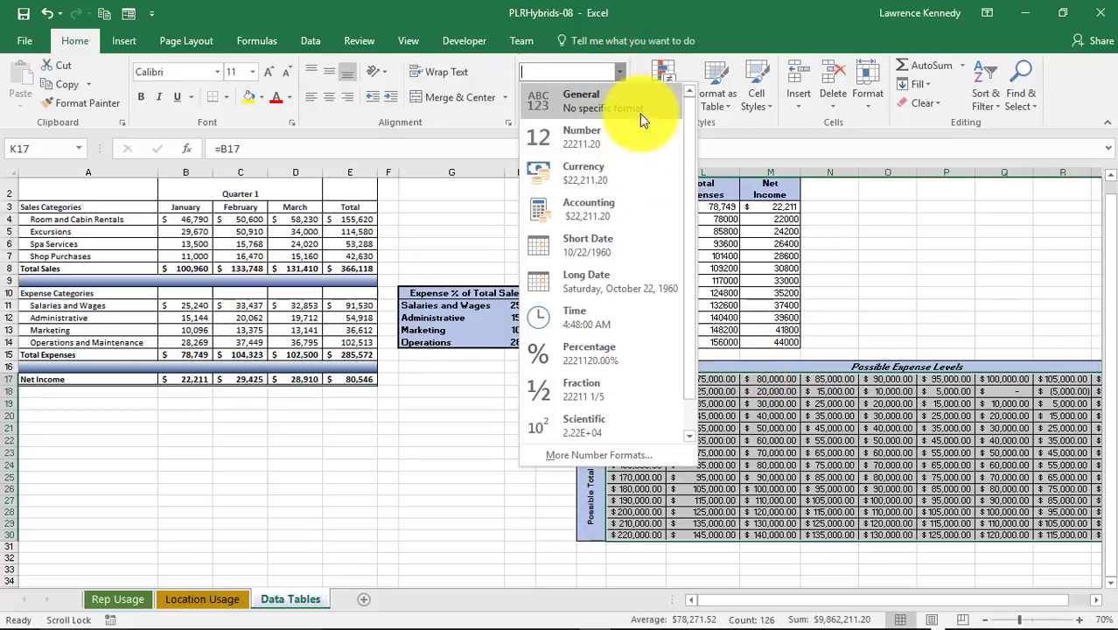
click(620, 73)
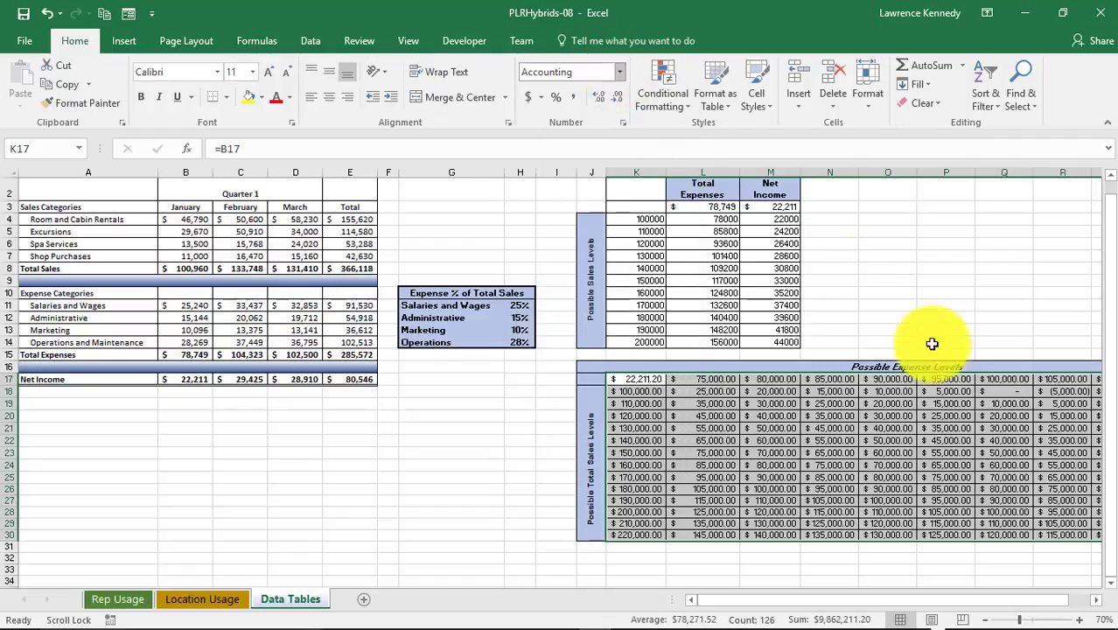
right_click(710, 388)
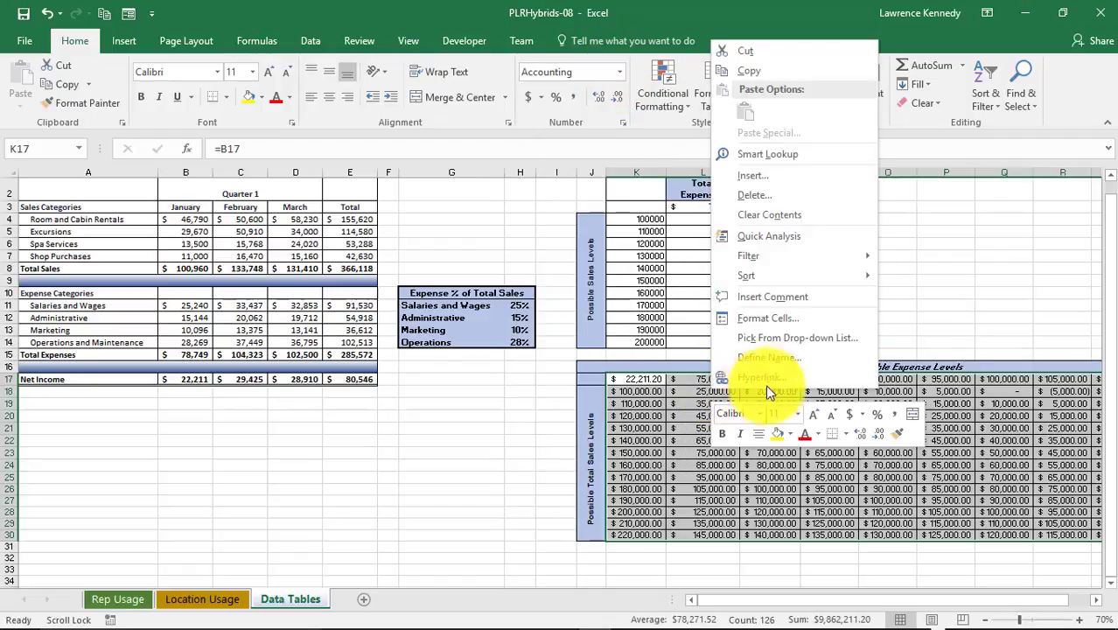
click(781, 323)
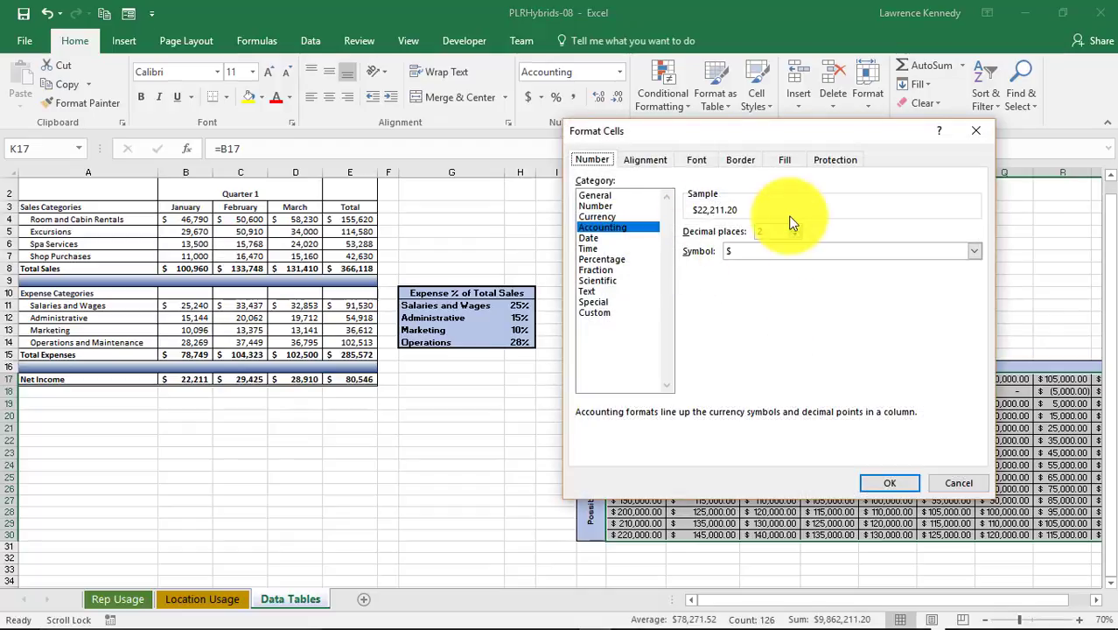
click(793, 235)
click(794, 234)
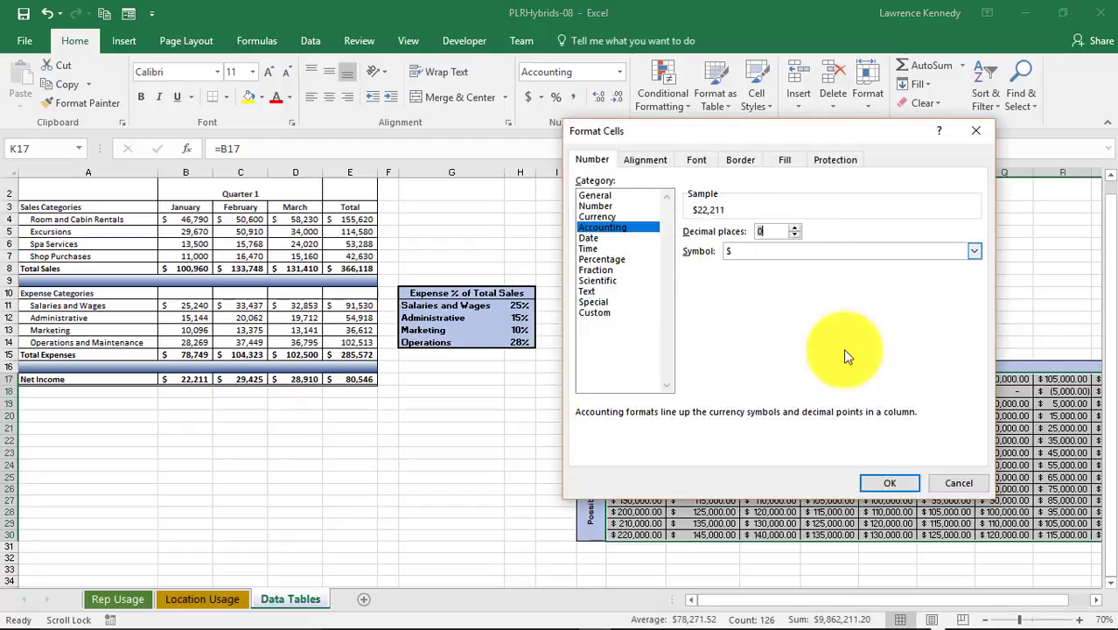
click(885, 481)
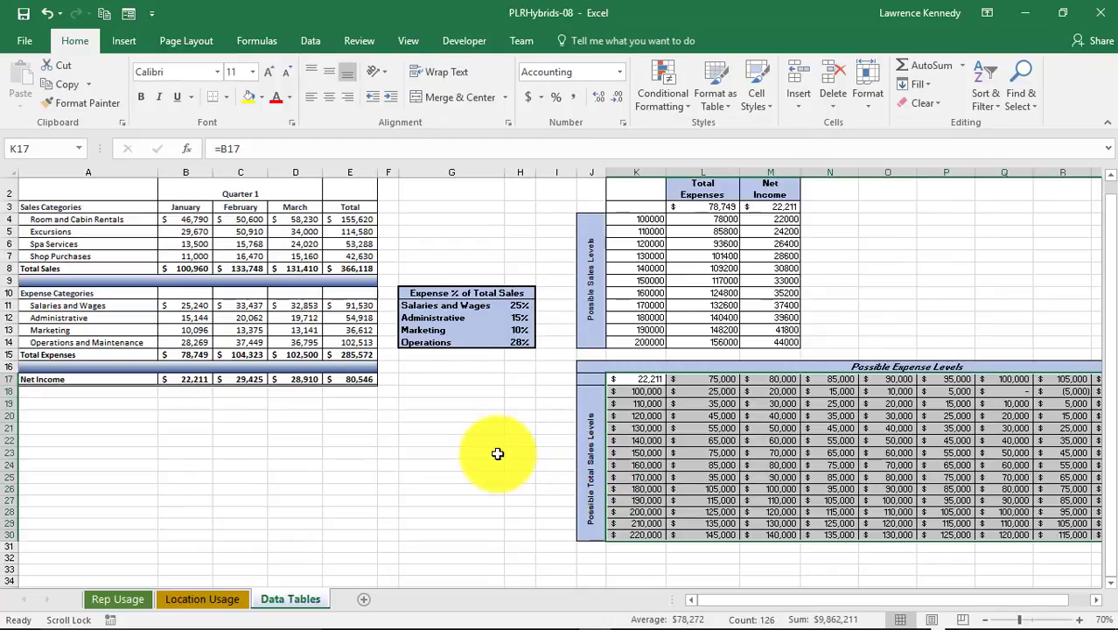
click(497, 453)
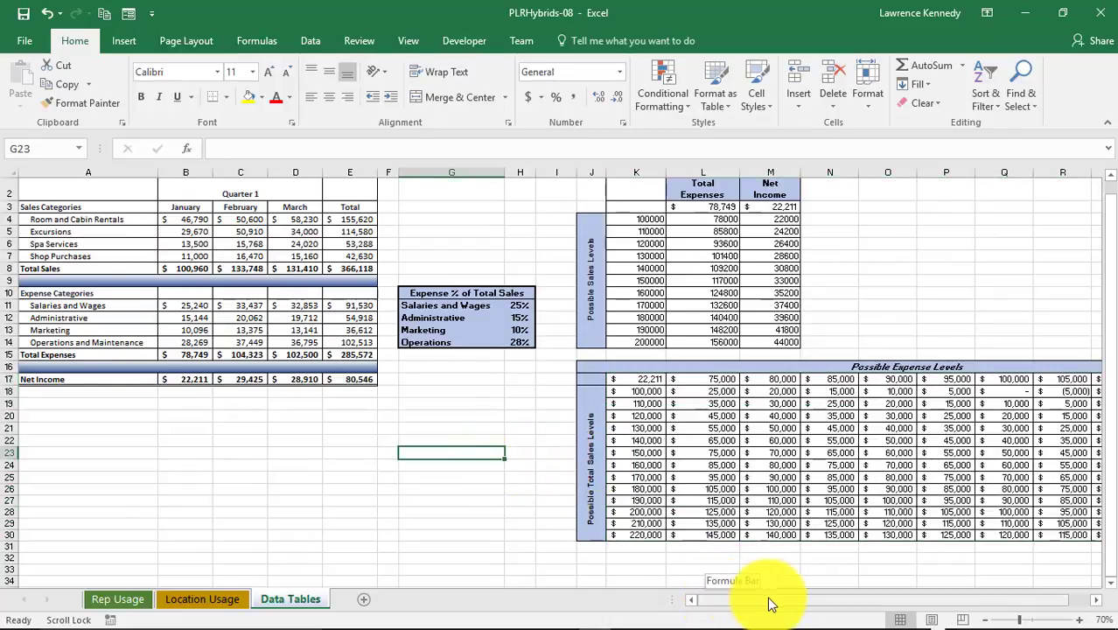
drag(770, 604, 788, 604)
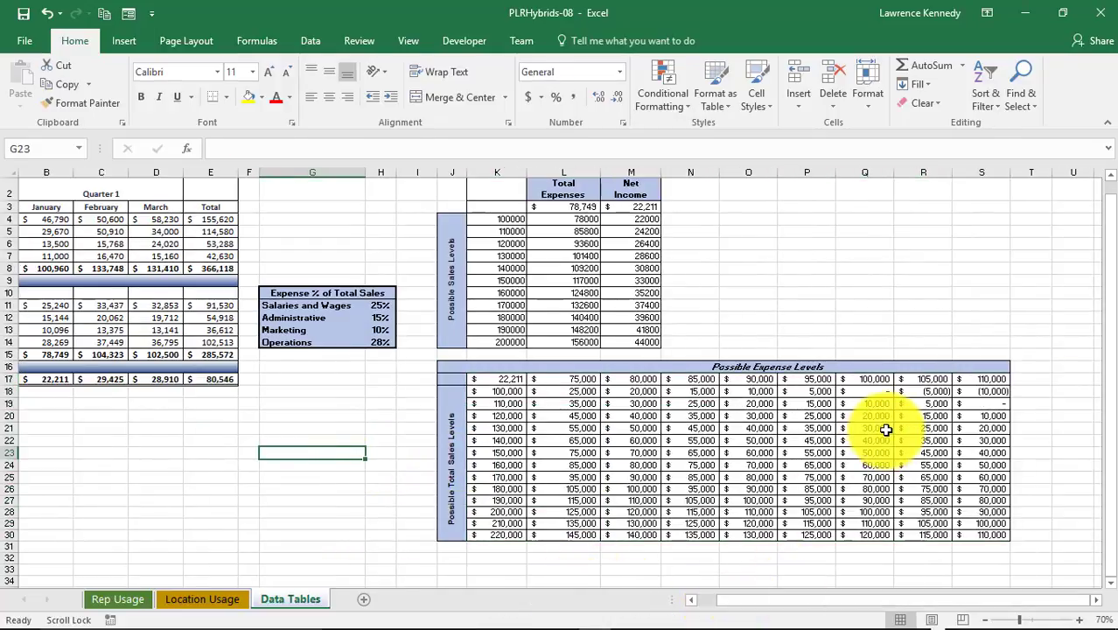